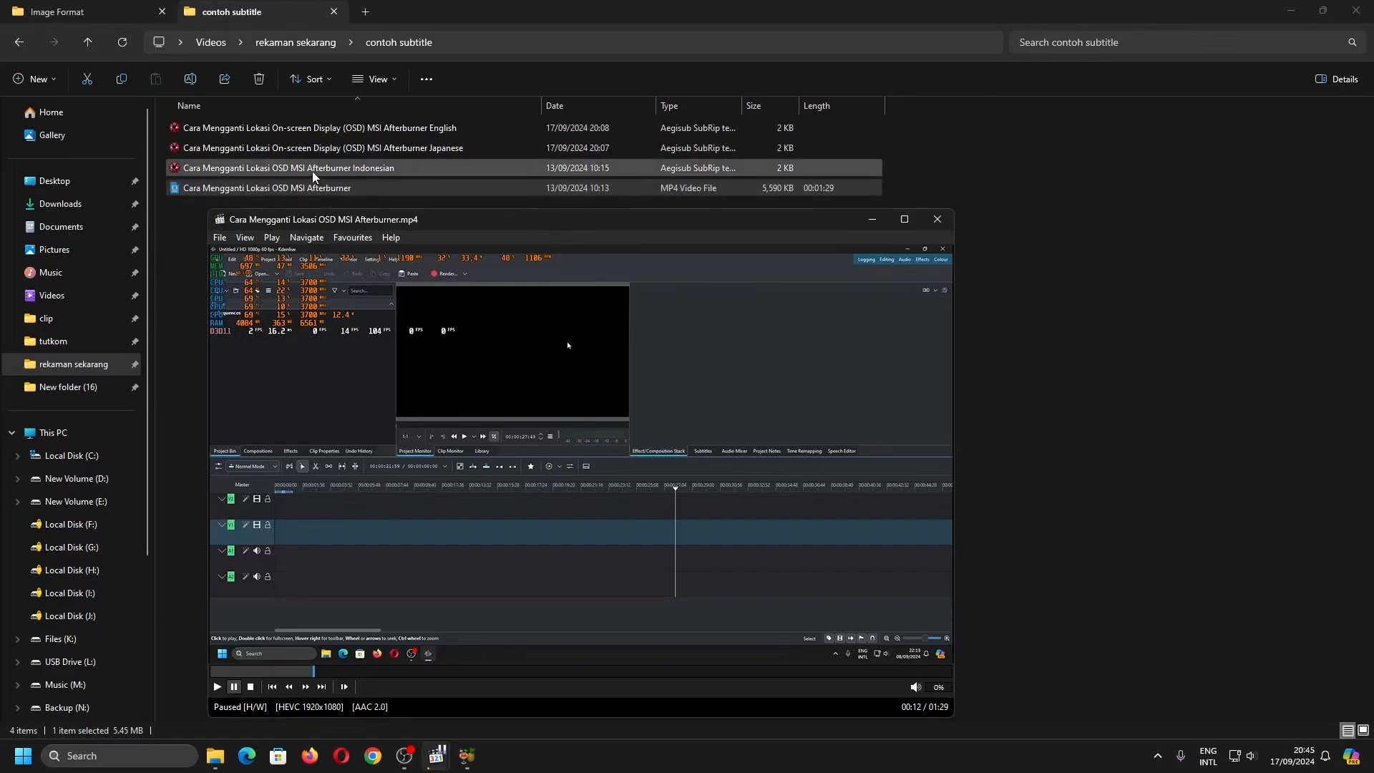
- Rename the Indonesian subtitle file to "Cara Mengganti Lokasi OSD MSI Afterburner", matching the video's file name
left_click(333, 172)
left_click_drag(355, 190, 522, 421)
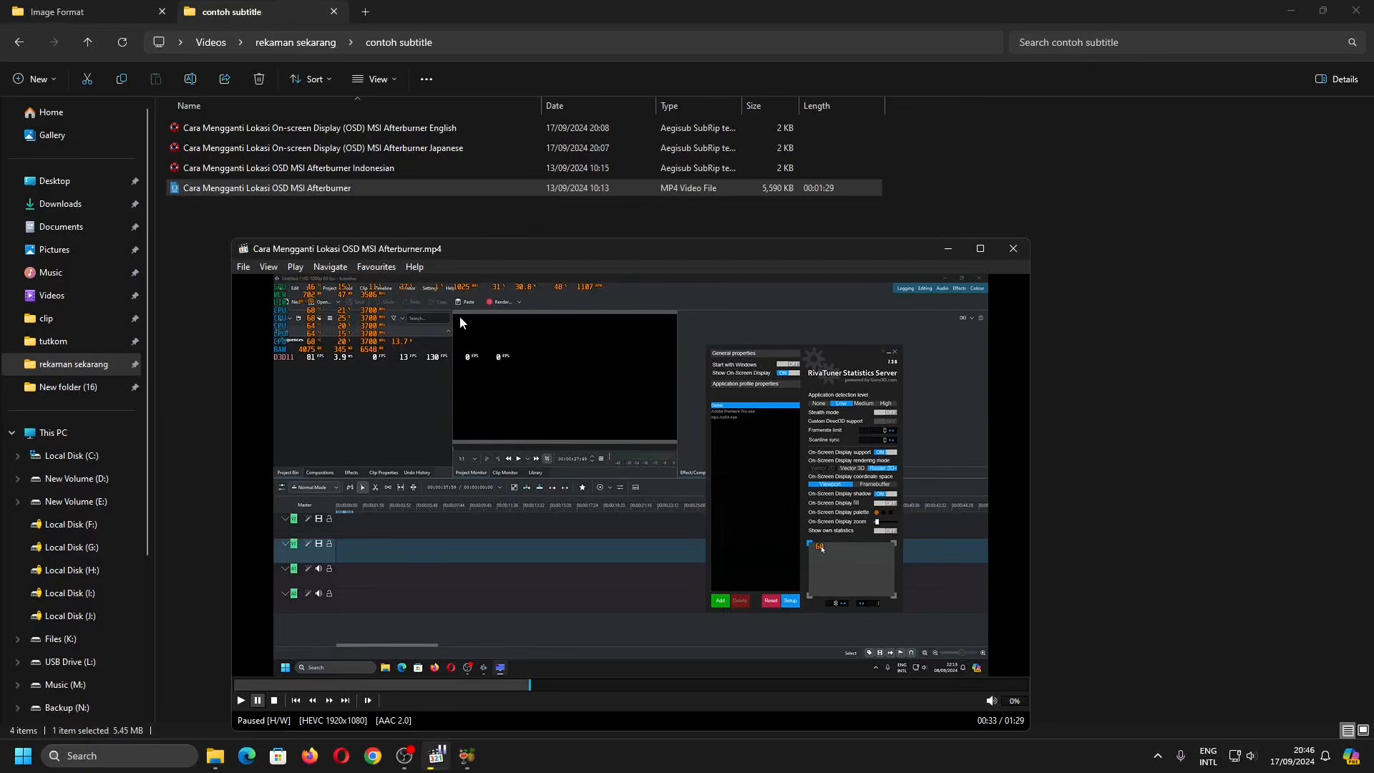
left_click(349, 167)
left_click(350, 168)
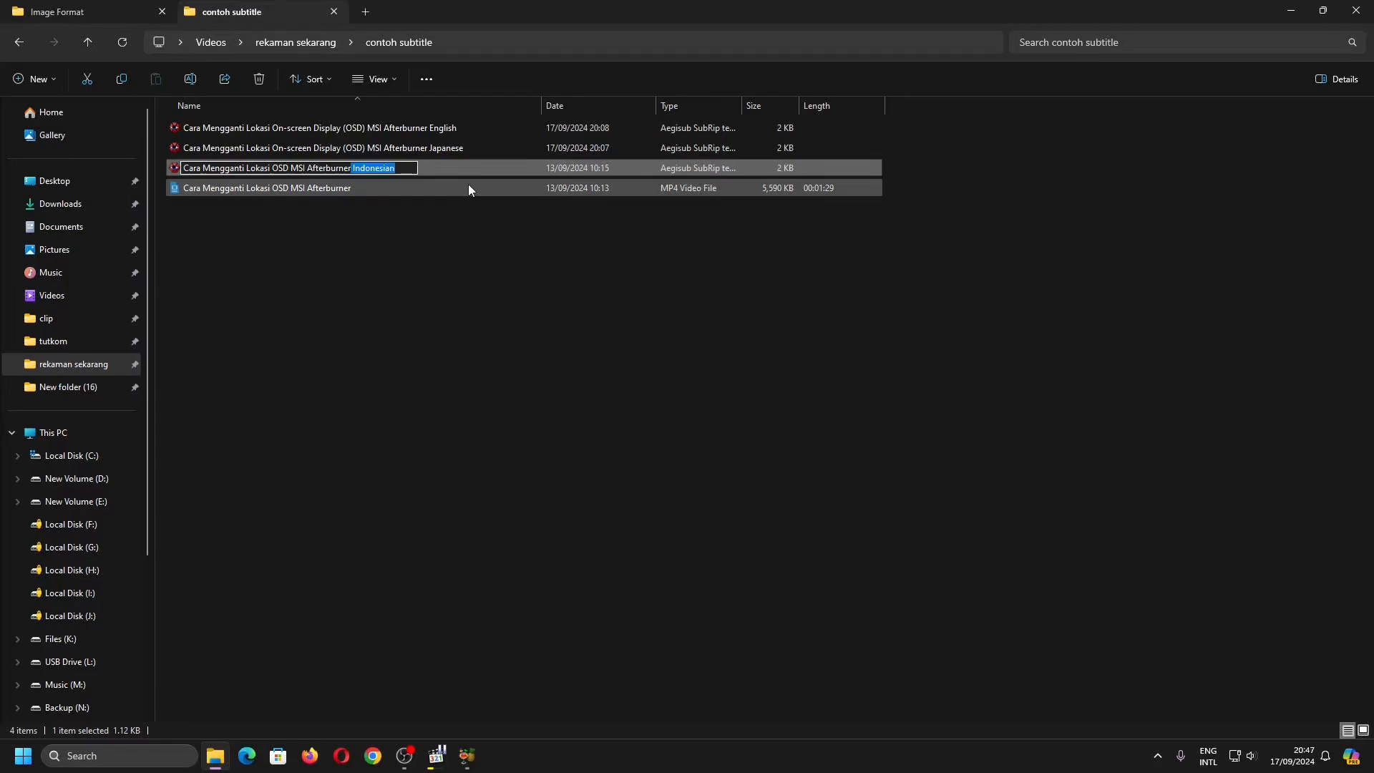
key("BackSpace")
key("Return")
- Close the video player, reopen the Cara Mengganti Lokasi OSD MSI Afterburner MP4 video and seek to about 00:25
left_click(437, 755)
right_click(478, 438)
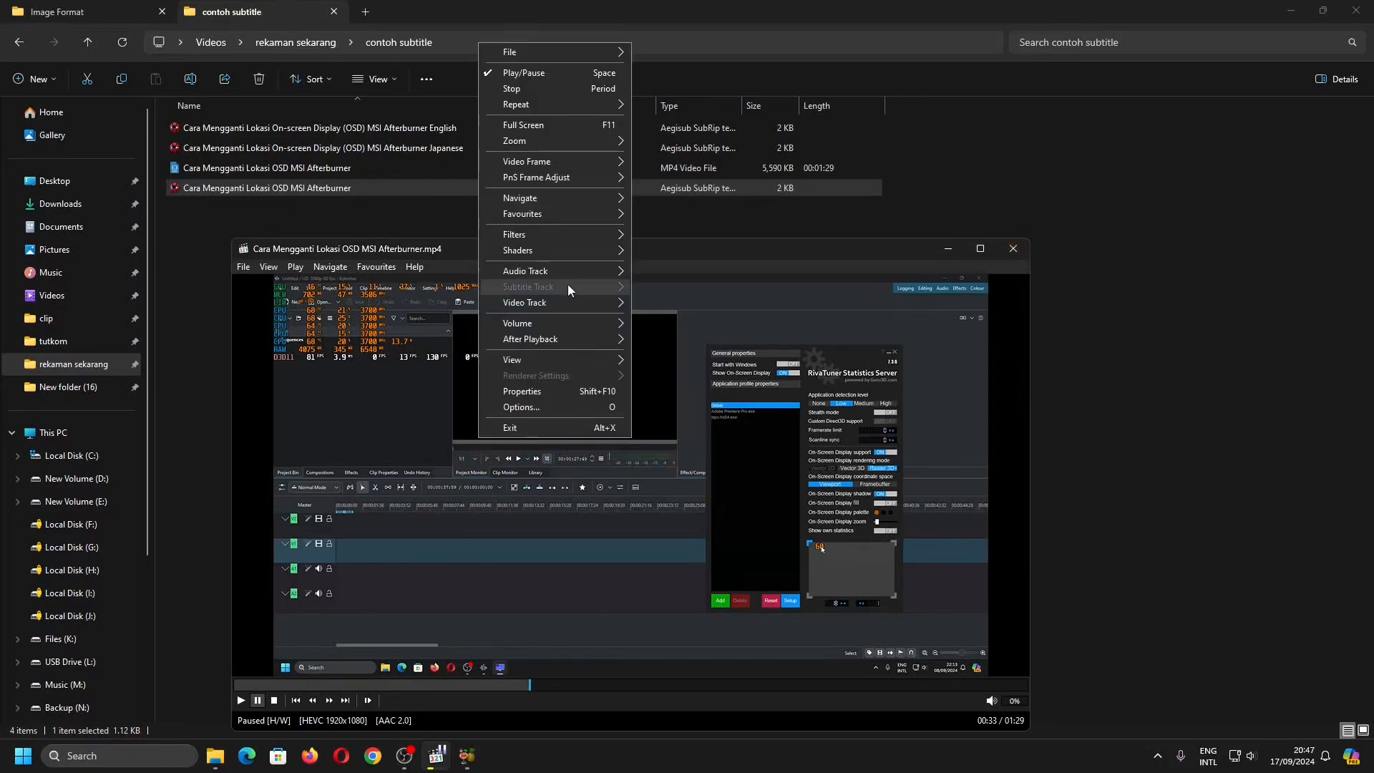
left_click(1013, 248)
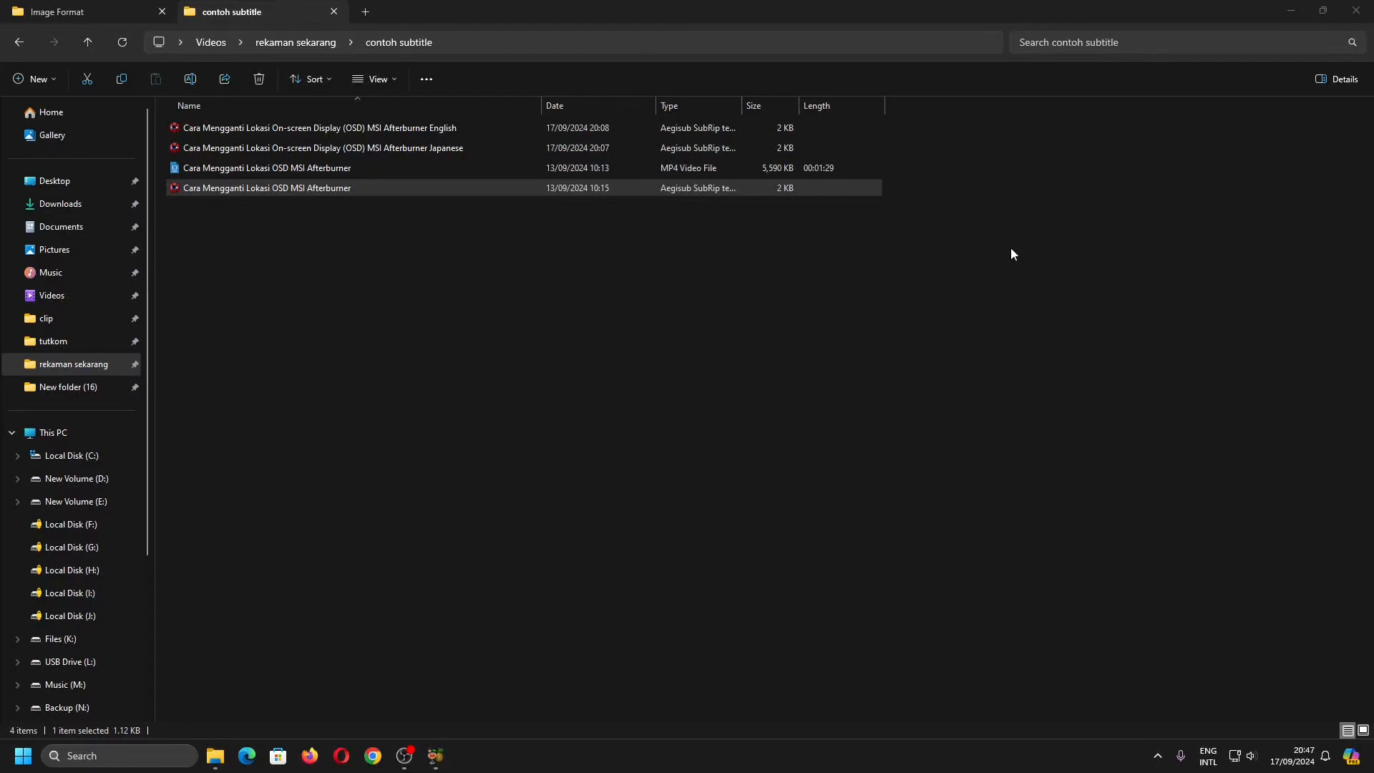
double_click(395, 172)
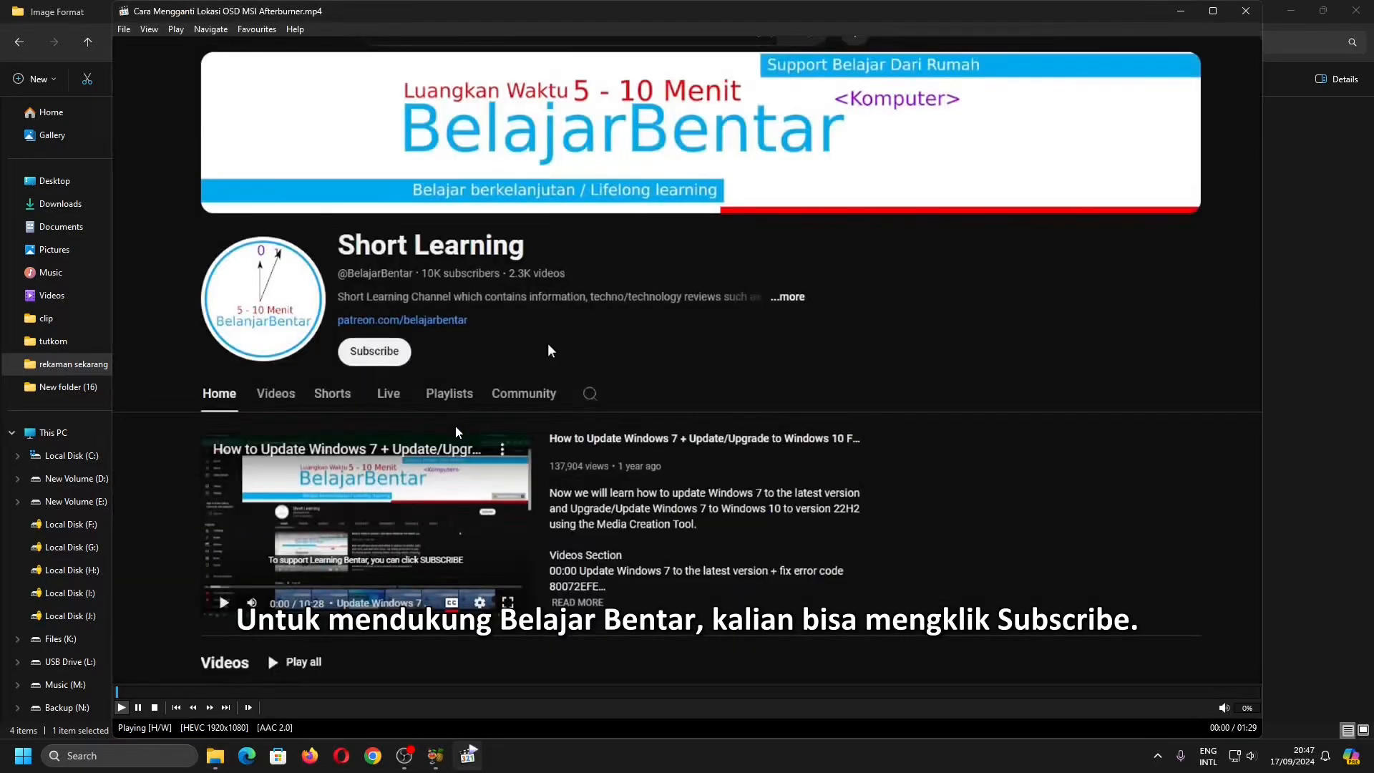
left_click(458, 433)
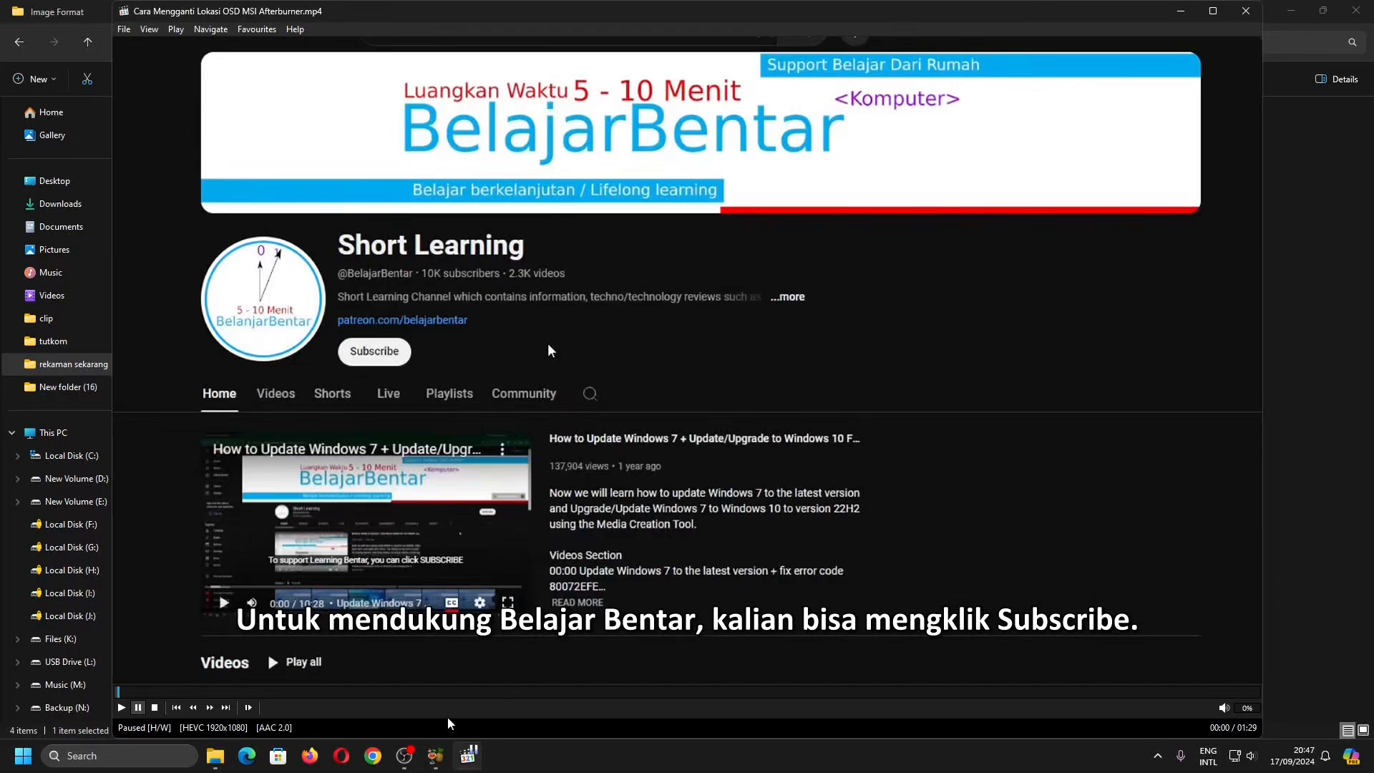
left_click(436, 693)
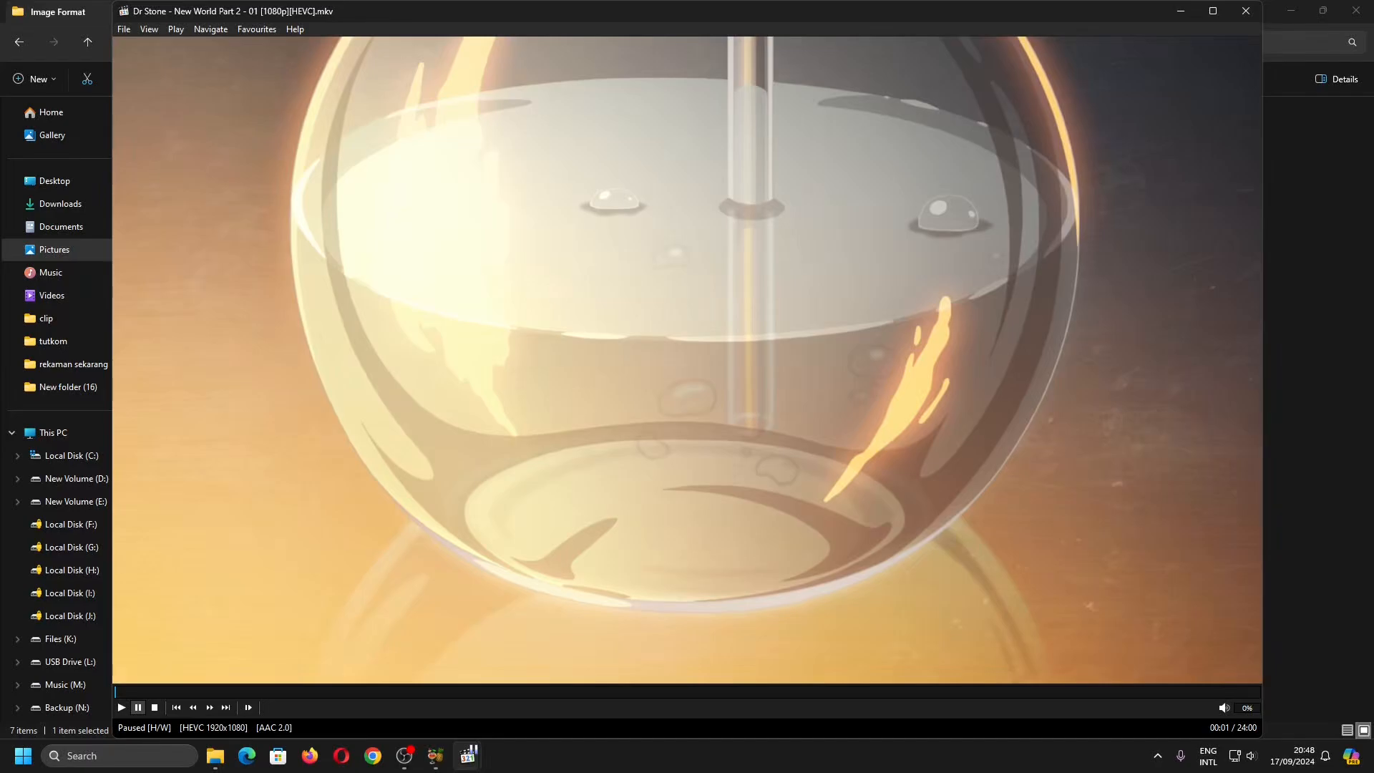
- Compare the subtitle tracks listed for the Dr Stone MKV video with those listed for the MSI Afterburner MP4 video
right_click(527, 385)
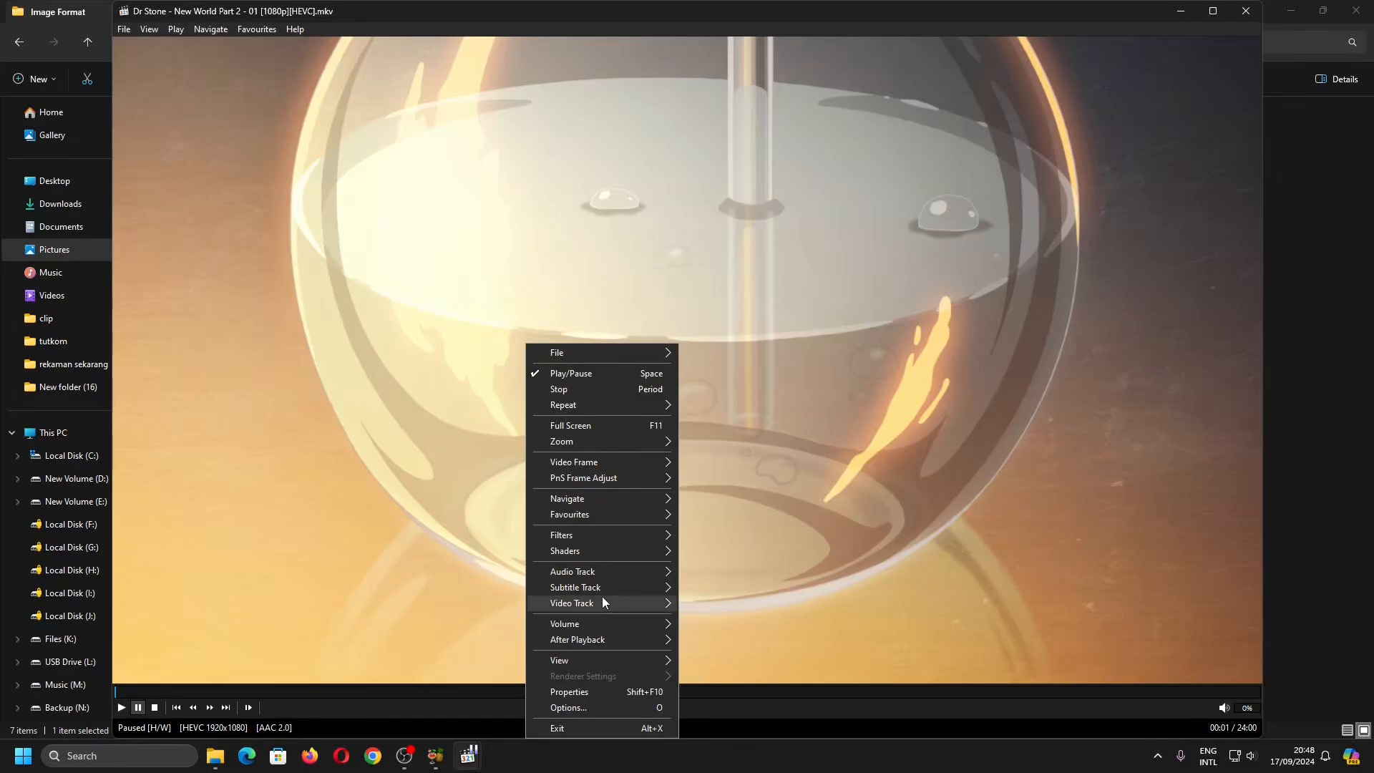
mouse_move(607, 589)
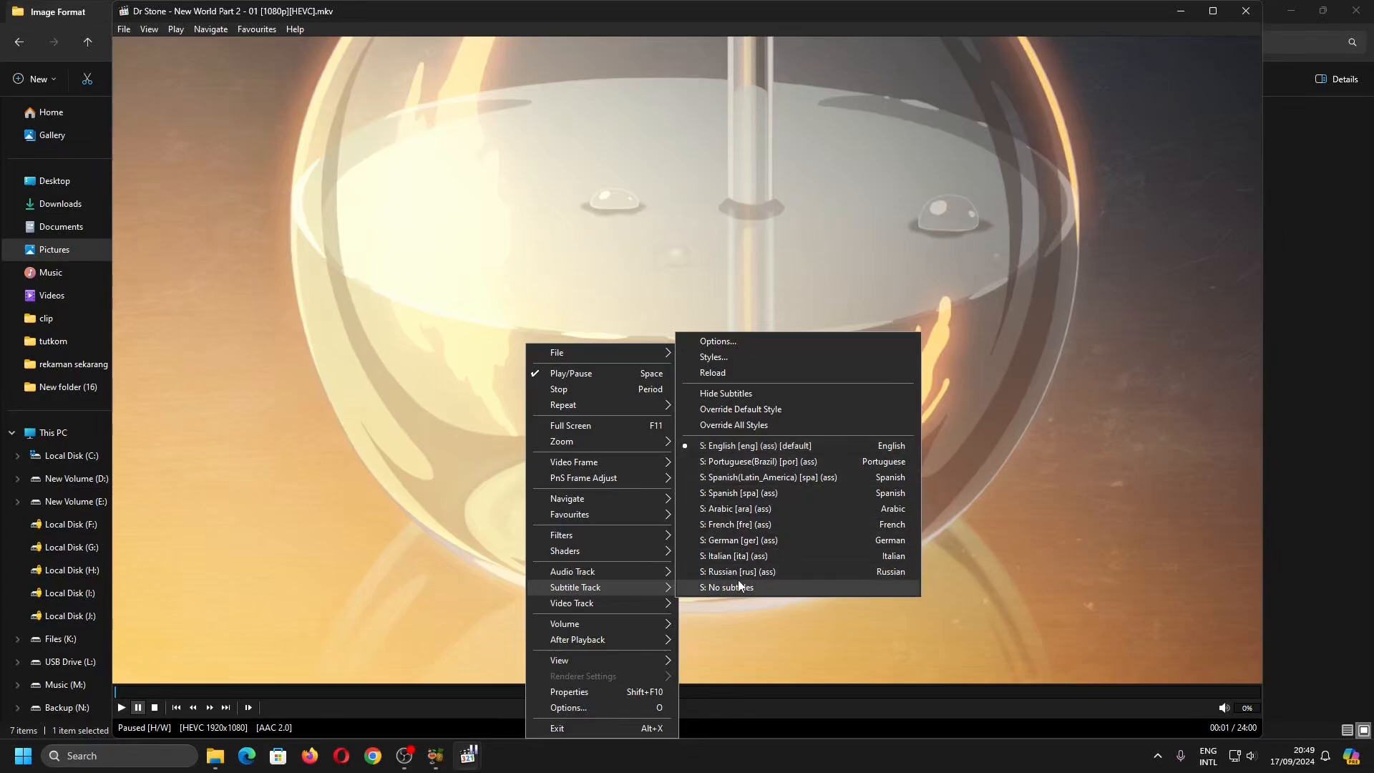
mouse_move(472, 765)
left_click(394, 658)
right_click(607, 419)
mouse_move(736, 587)
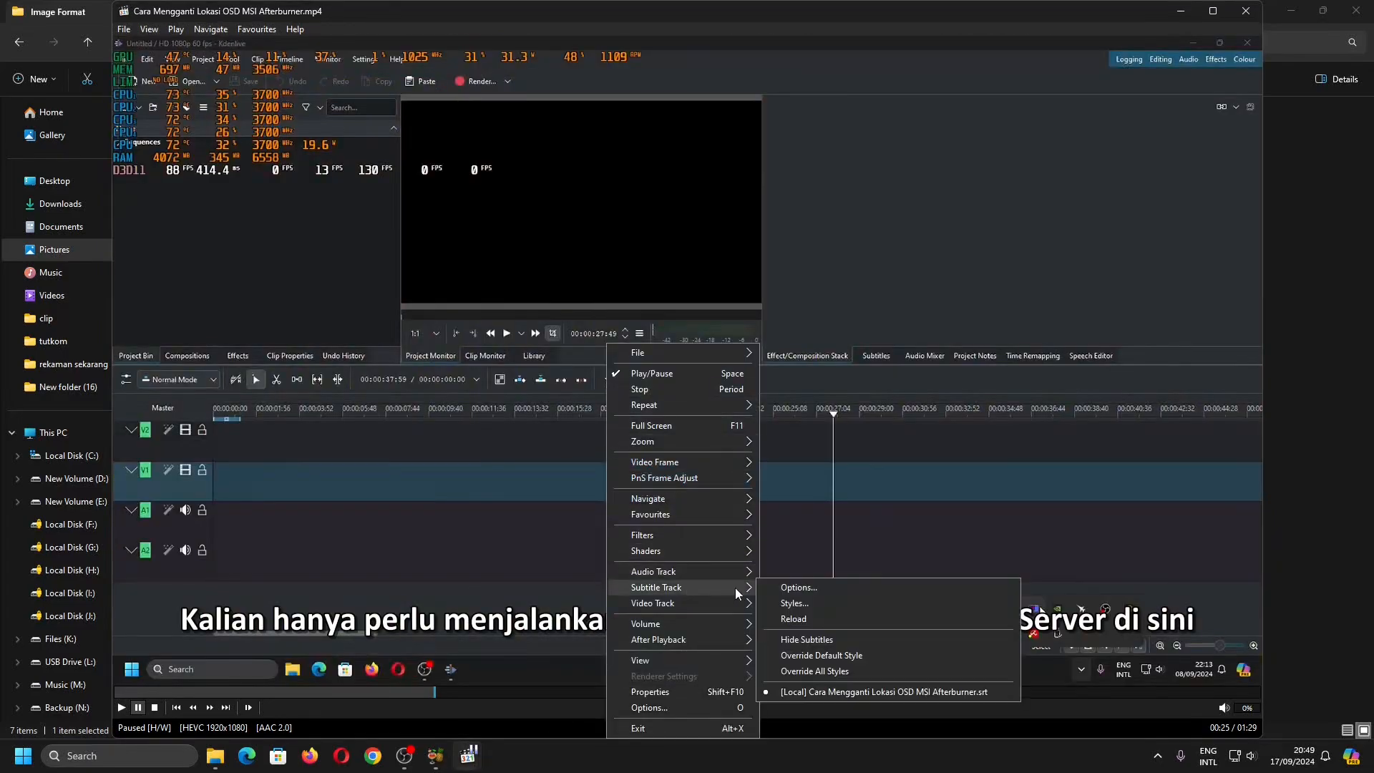
right_click(561, 182)
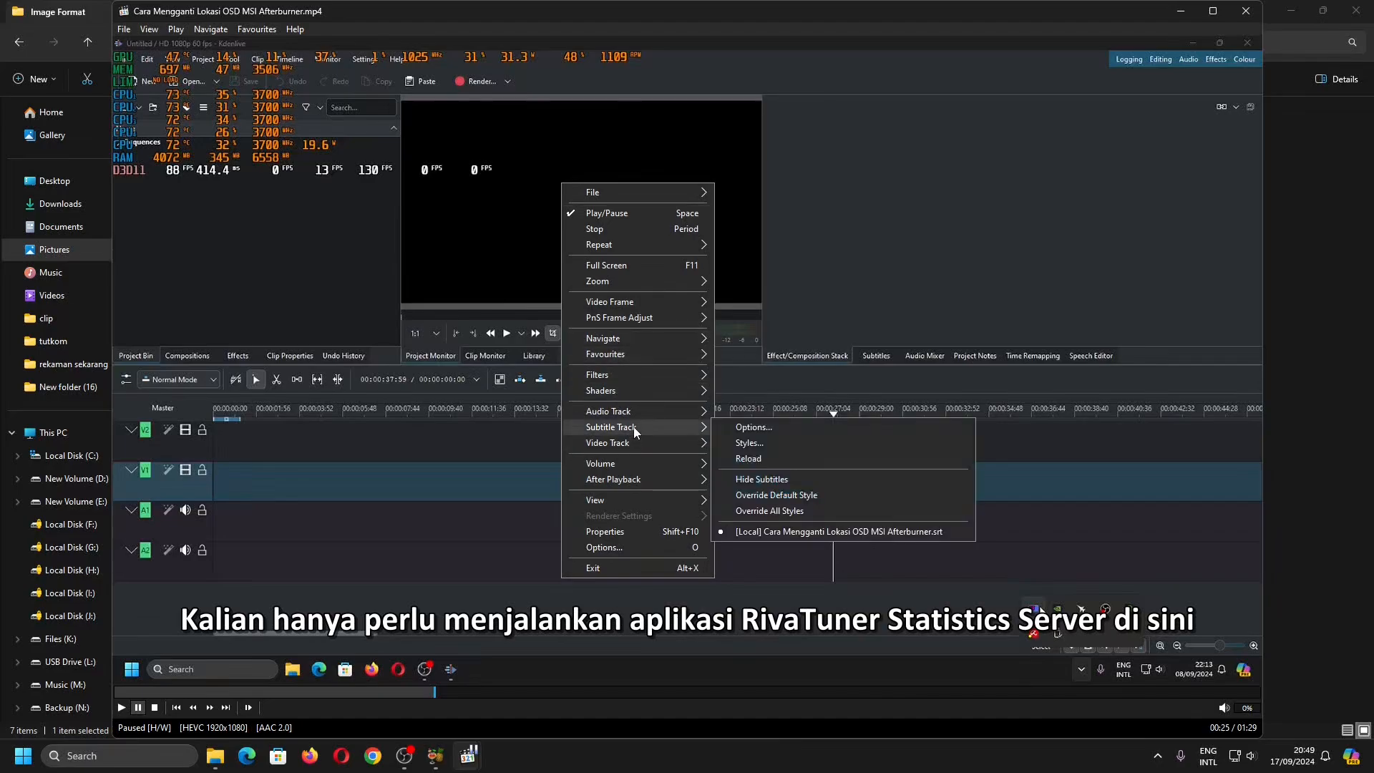
mouse_move(634, 427)
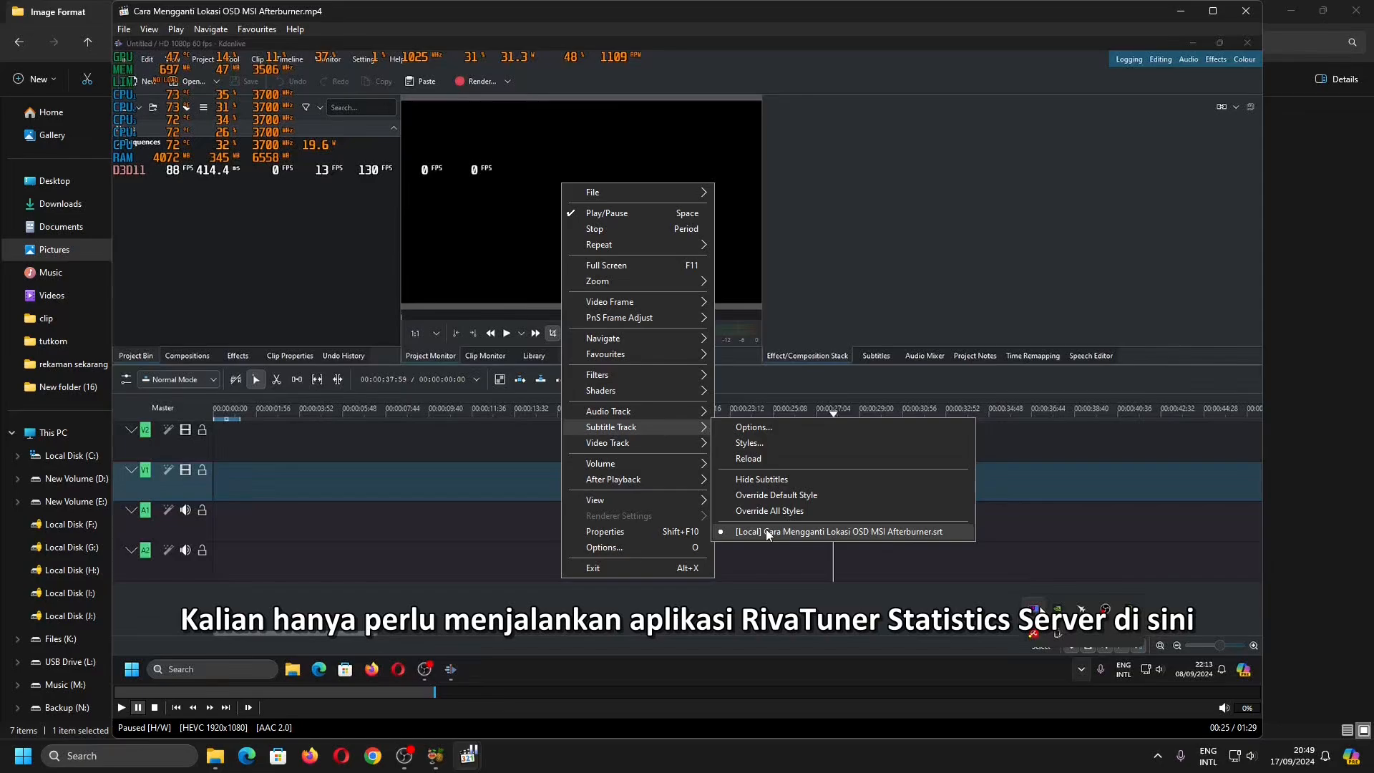
mouse_move(469, 755)
left_click(533, 669)
right_click(477, 231)
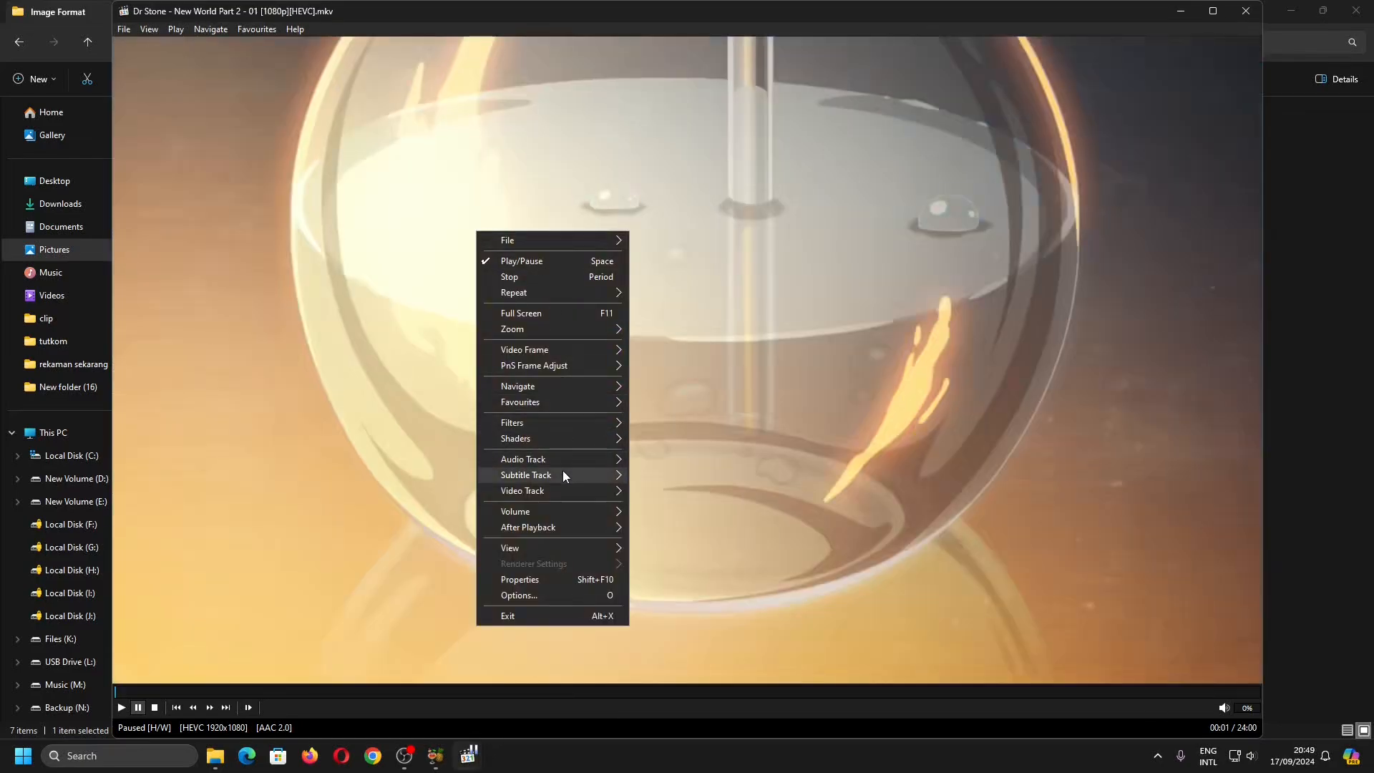
mouse_move(564, 476)
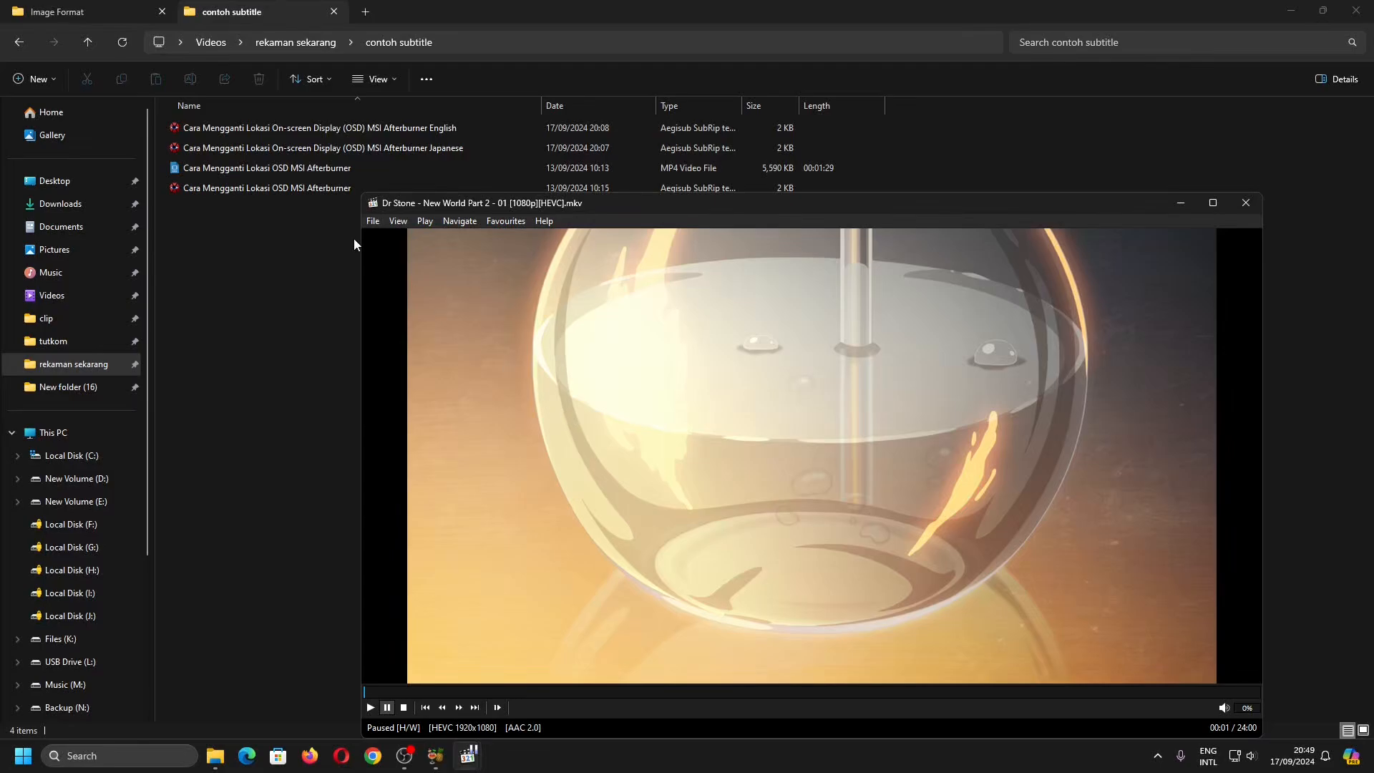
- Load the Cara Mengganti Lokasi OSD MSI Afterburner.srt subtitle into the Dr Stone video and inspect its subtitle tracks
left_click(236, 189)
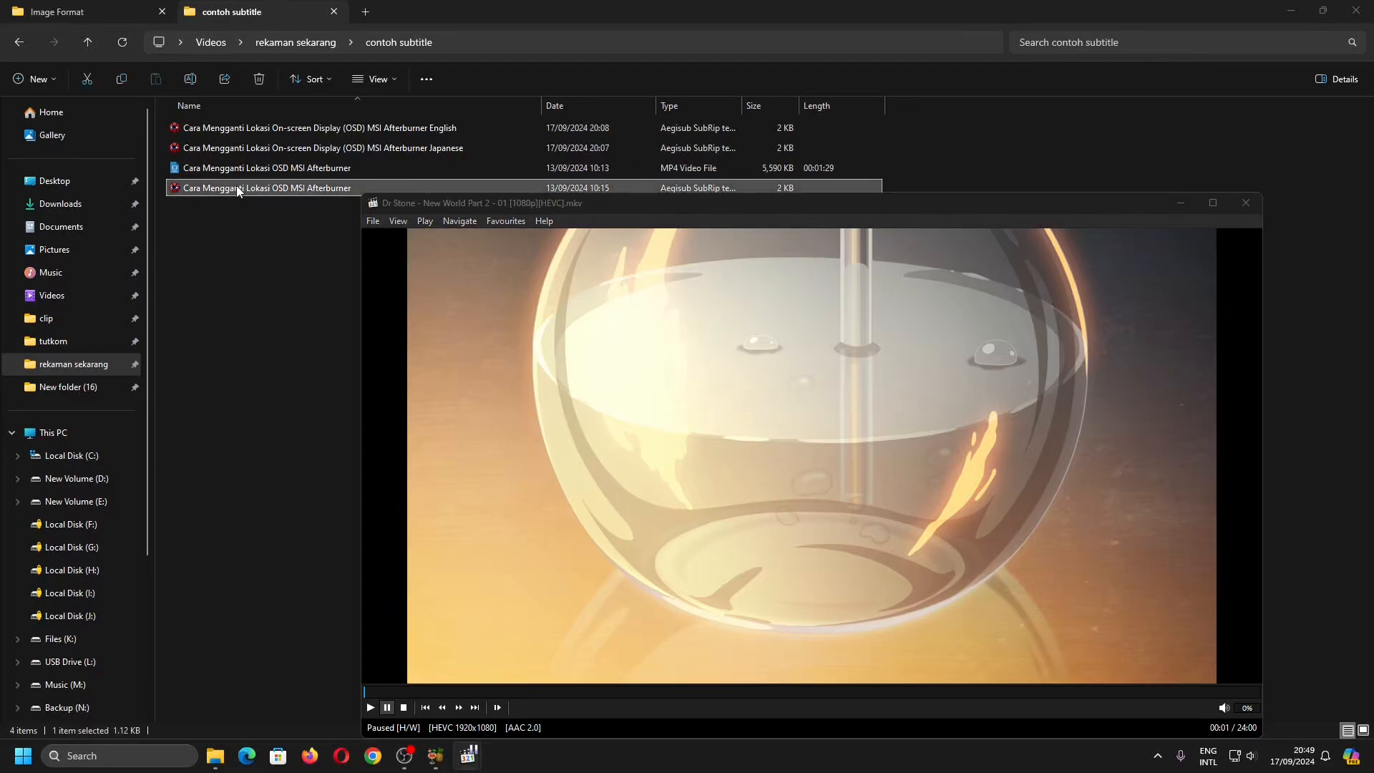
left_click_drag(236, 187, 607, 421)
right_click(634, 398)
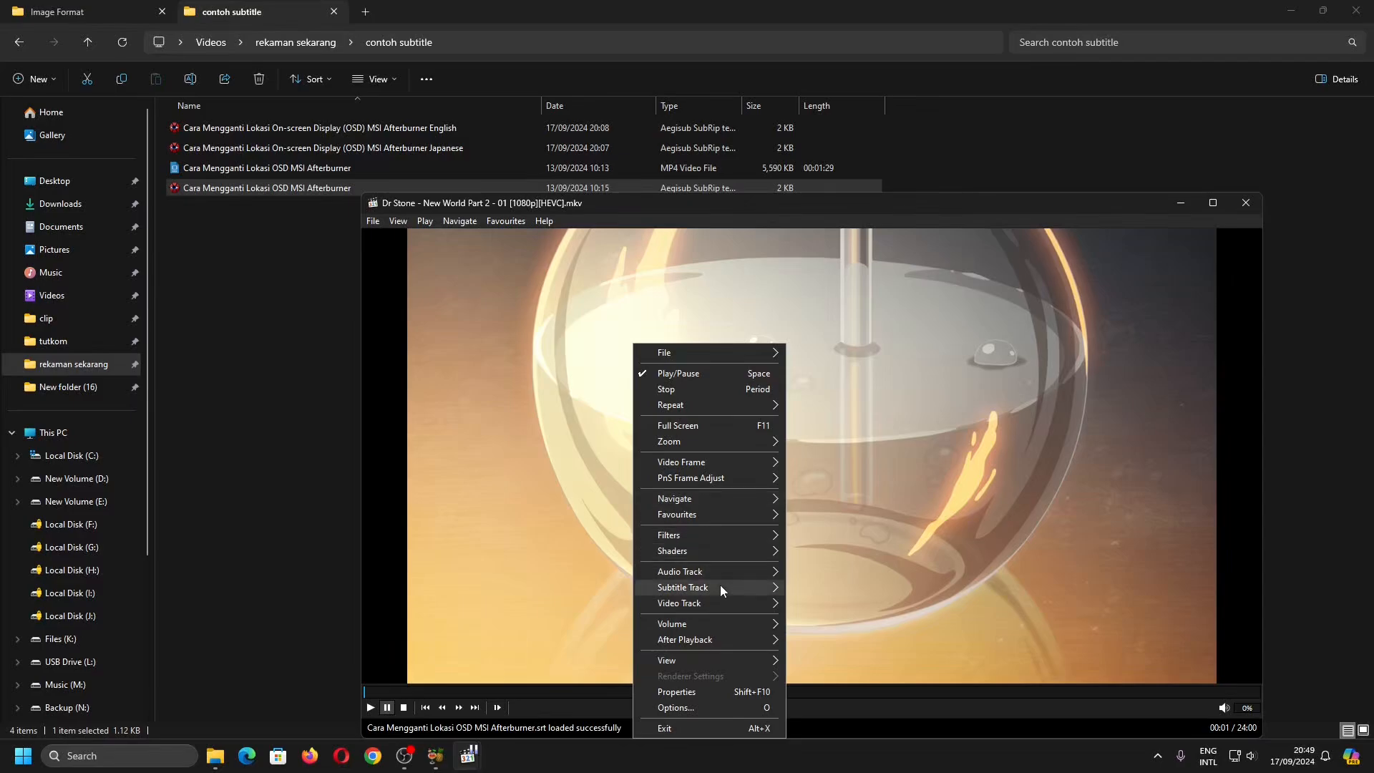
mouse_move(721, 586)
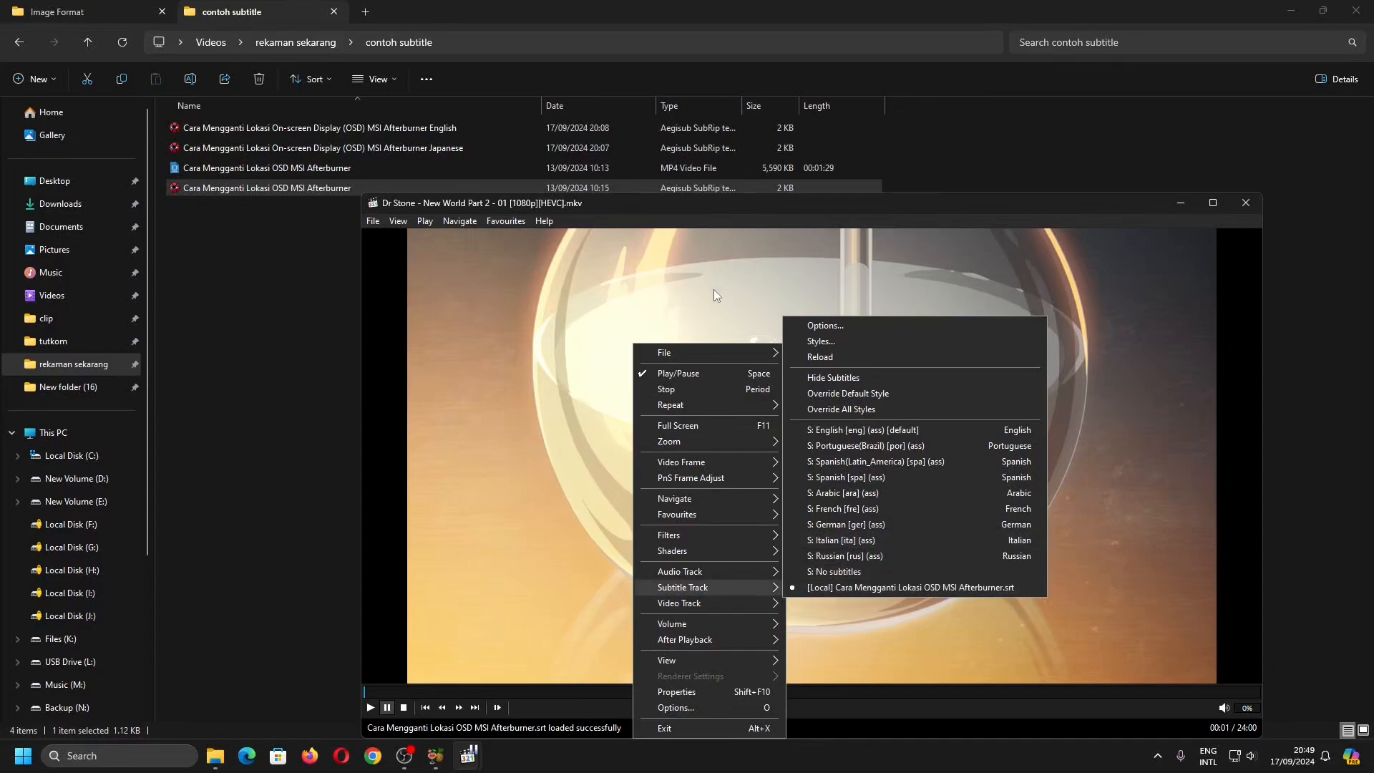
- Load the Cara Mengganti Lokasi OSD MSI Afterburner MP4 video into HandBrake as the source and view its next preview frame
left_click(233, 246)
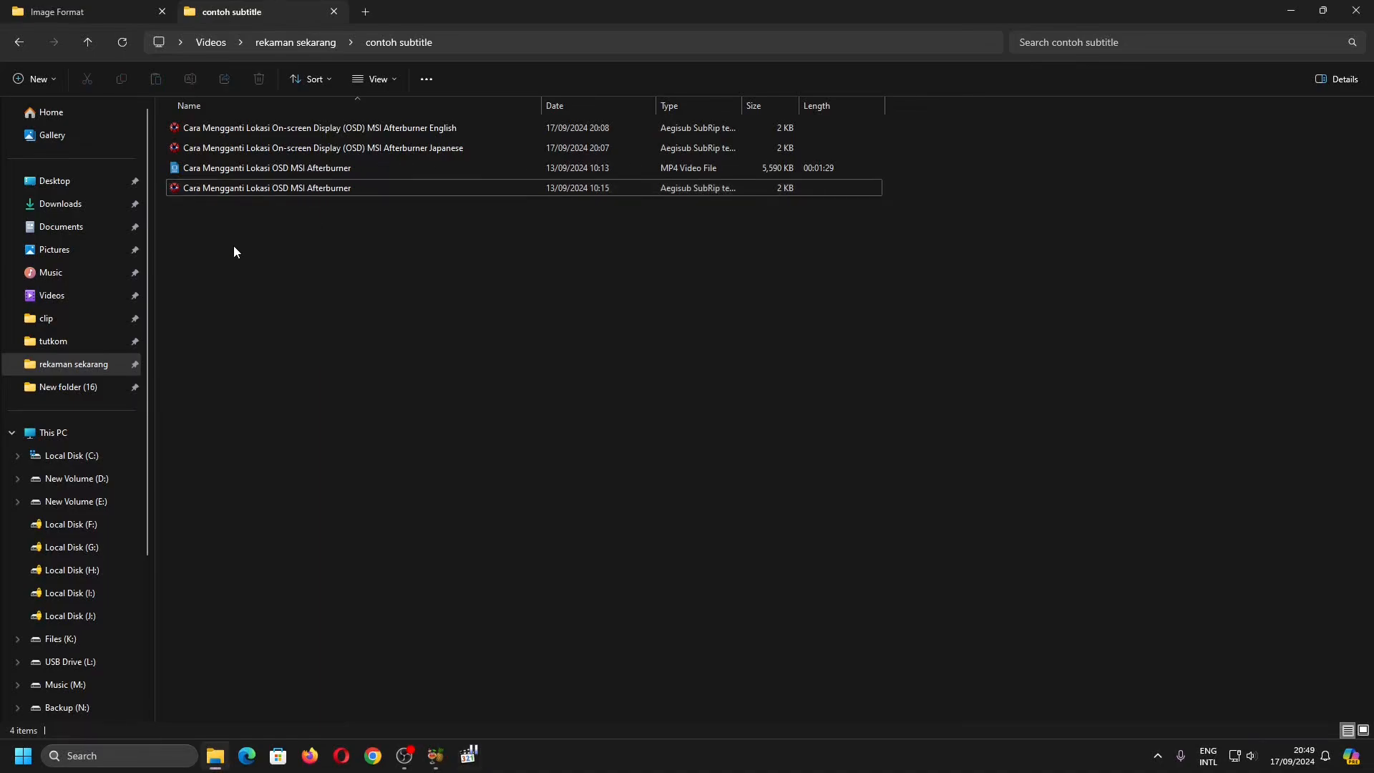
left_click_drag(234, 246, 355, 208)
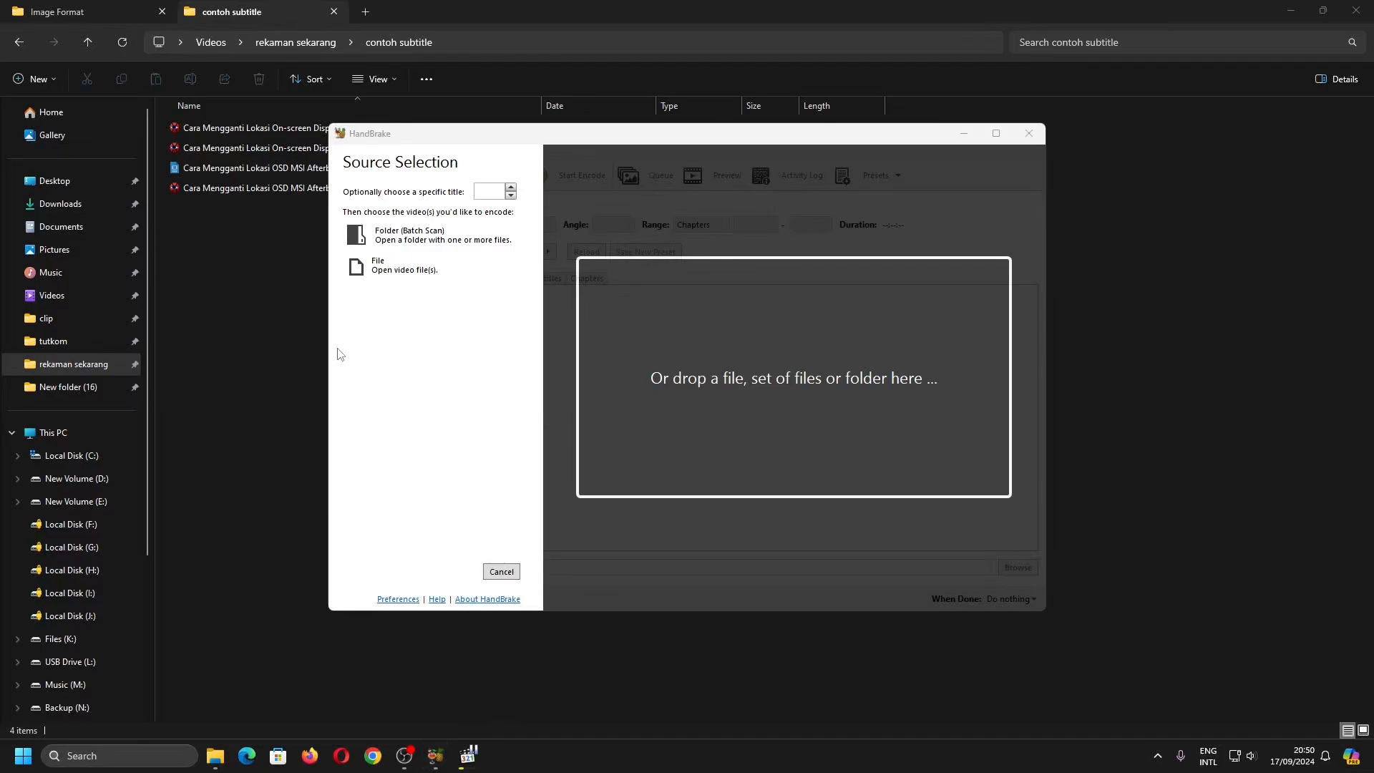
left_click_drag(223, 169, 612, 335)
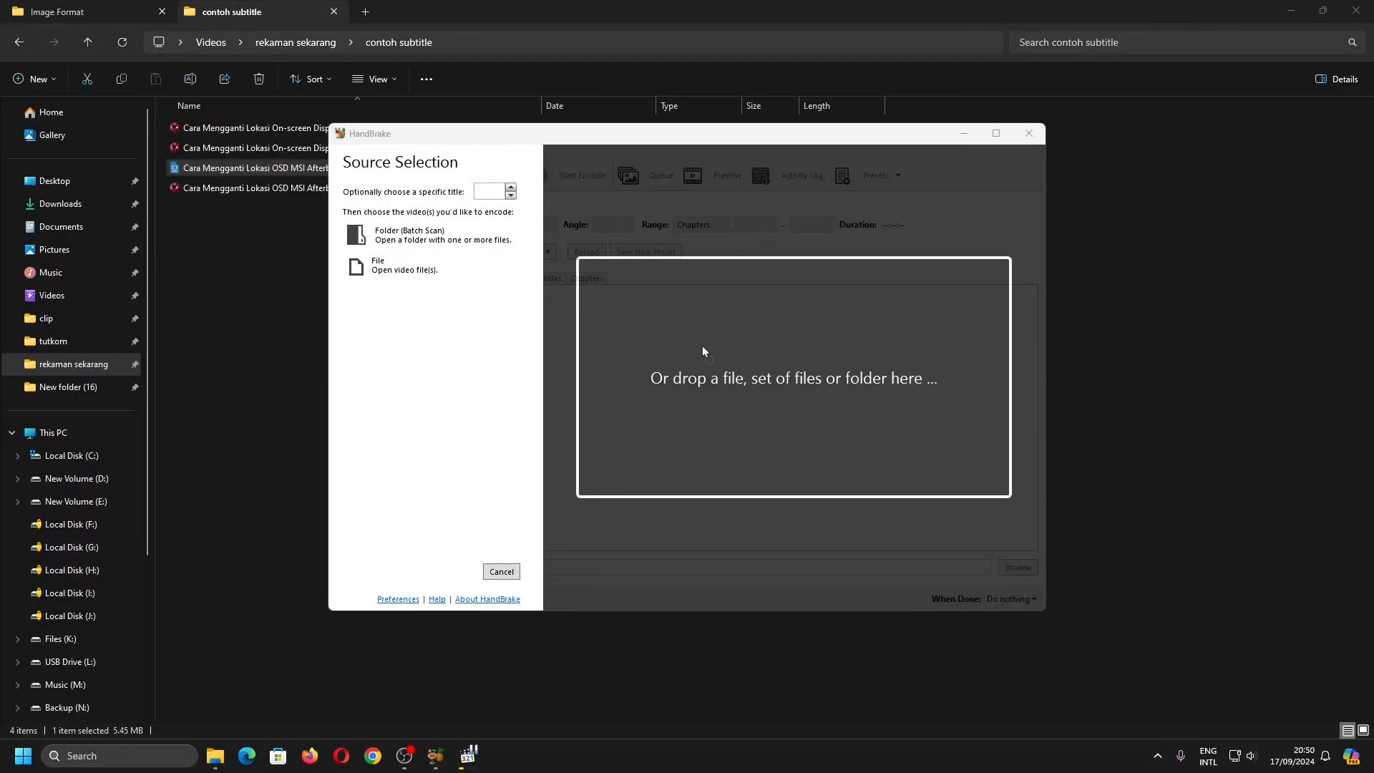
left_click_drag(702, 351, 702, 351)
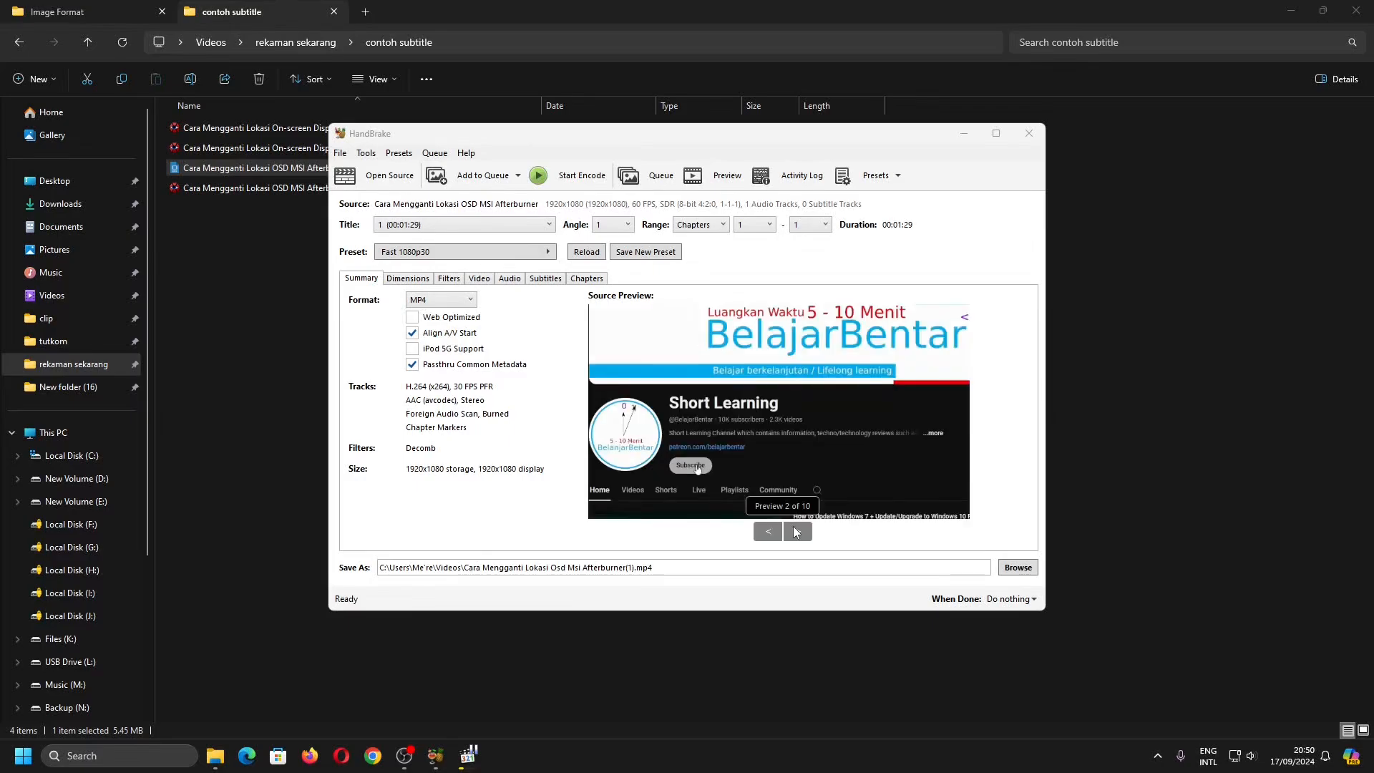
left_click(797, 532)
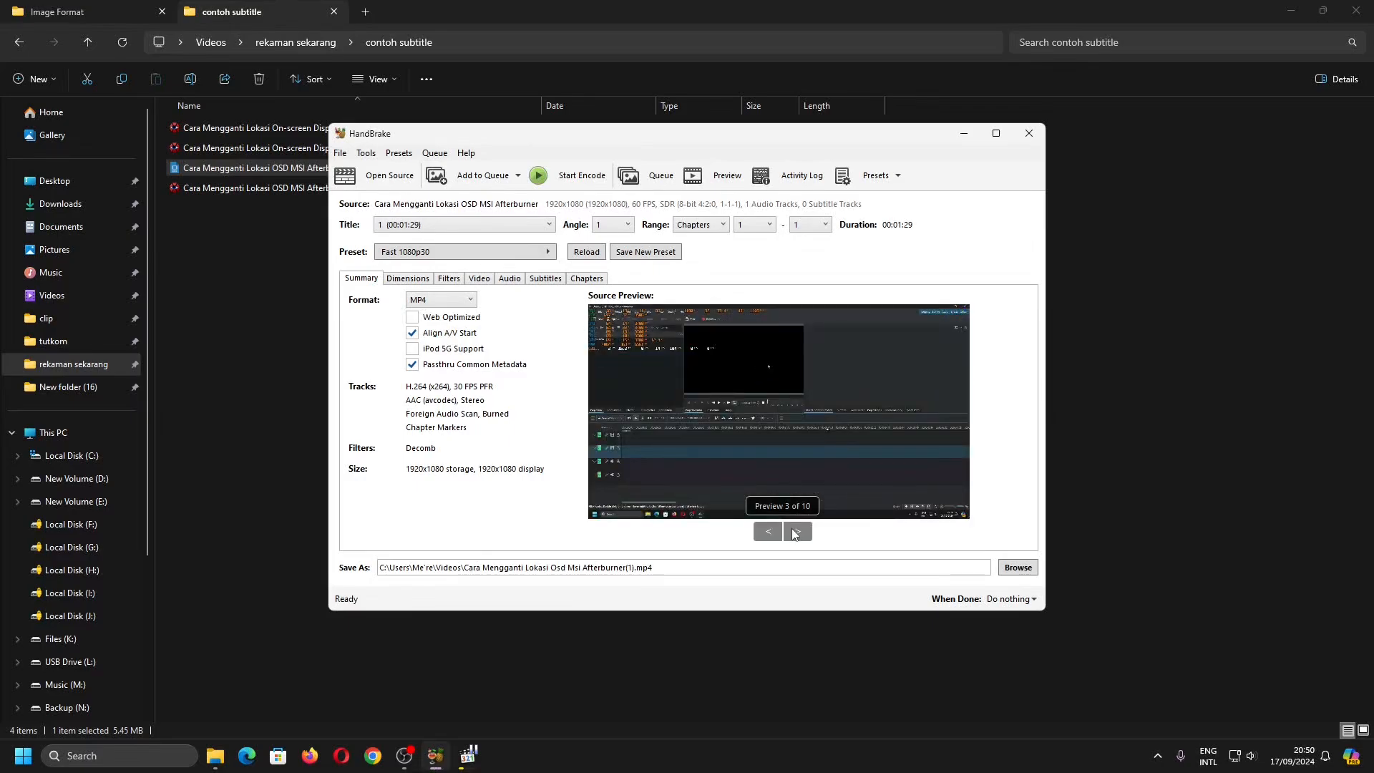
- Import the English, Japanese and renamed Indonesian subtitle files as subtitle tracks
left_click(552, 284)
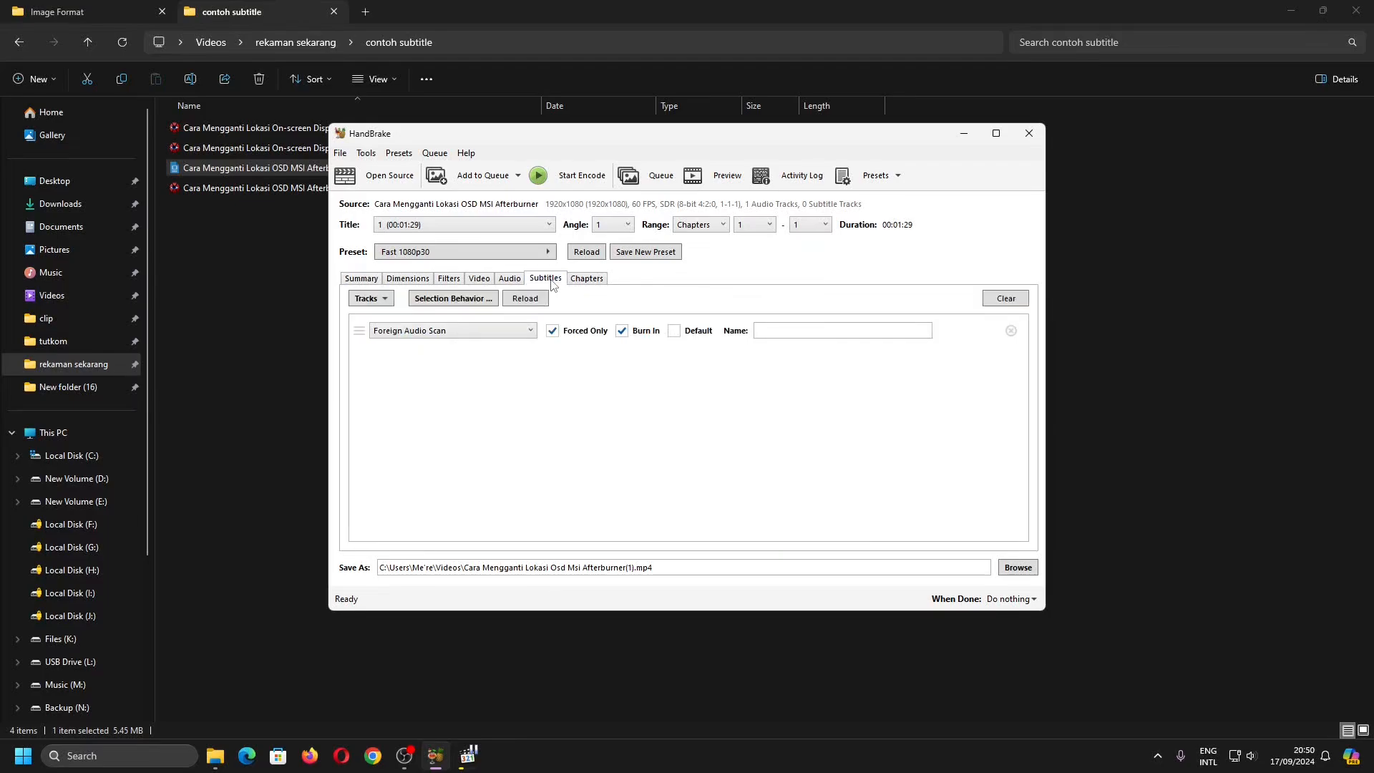
left_click(367, 299)
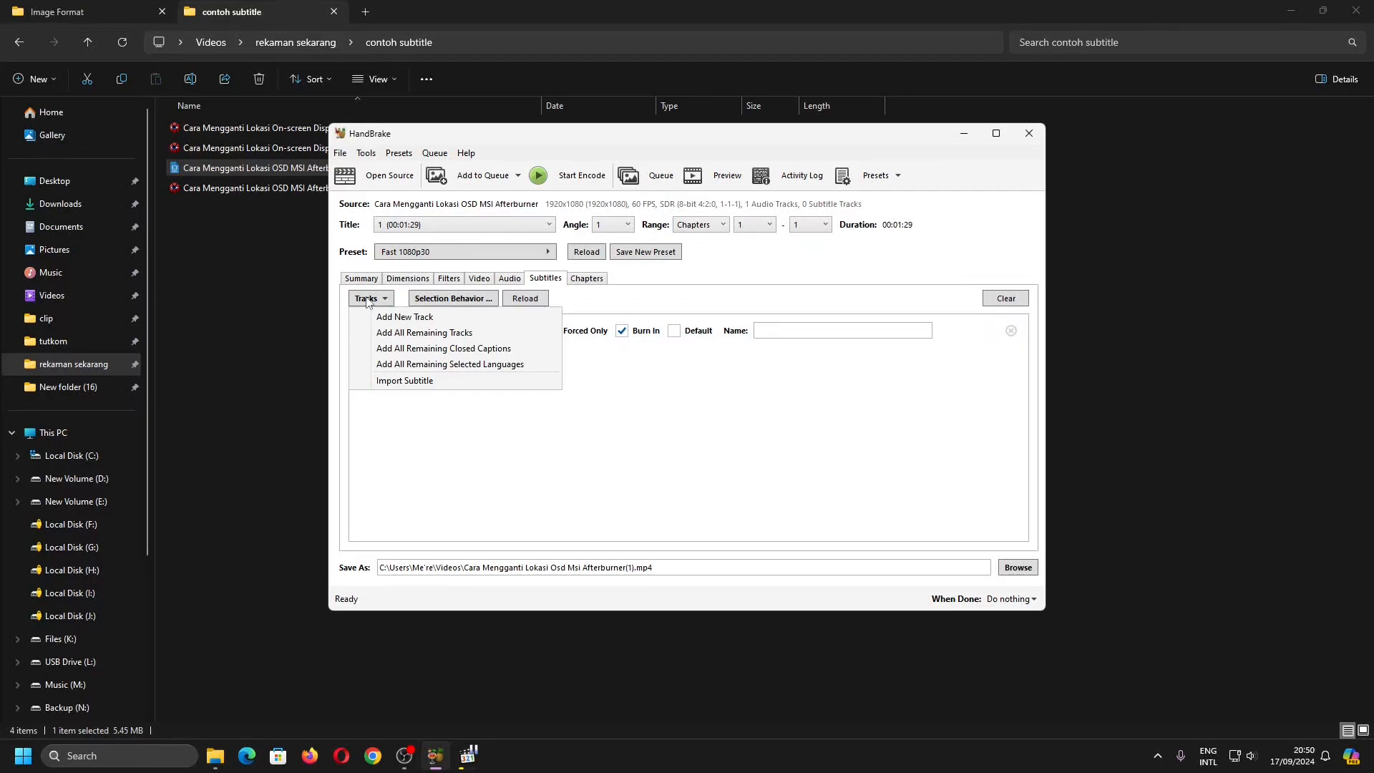
left_click(407, 381)
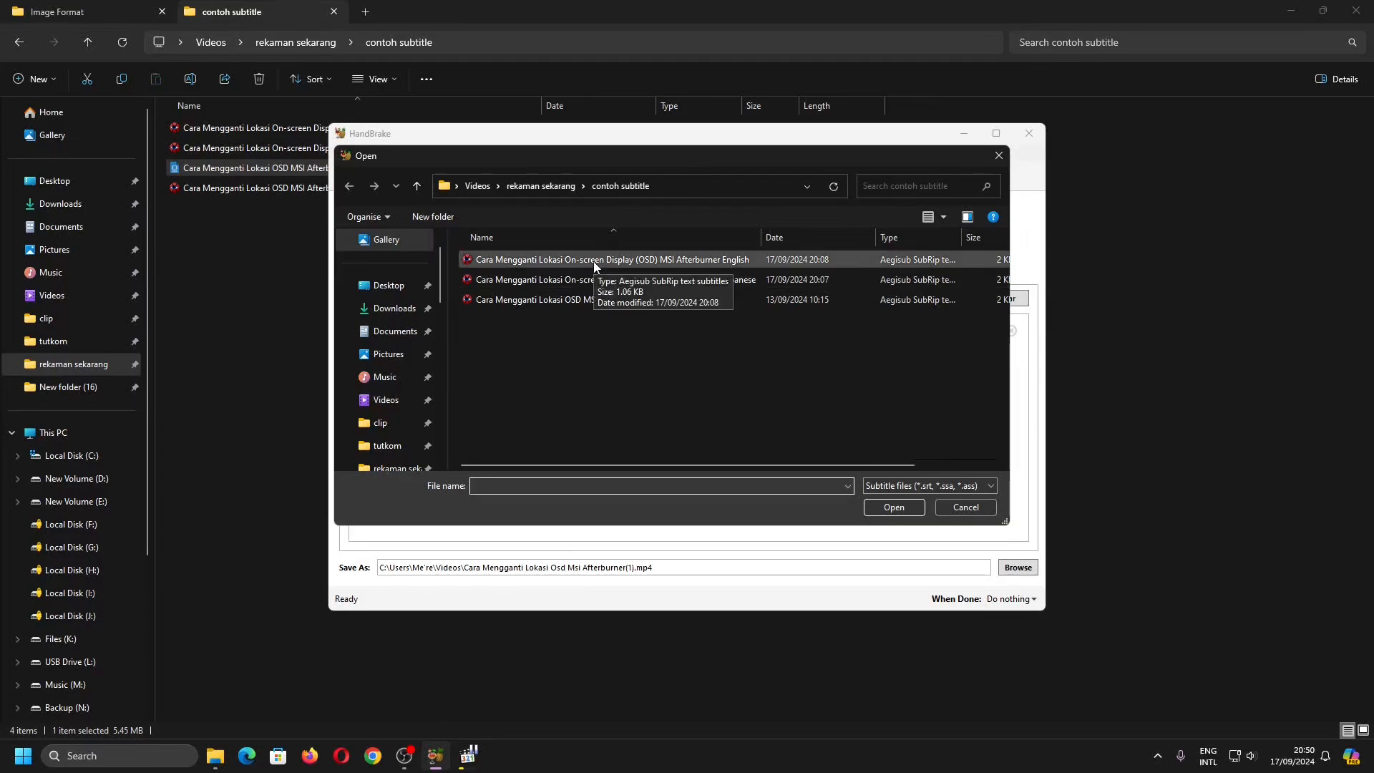
left_click(594, 260)
left_click(630, 279, "ctrl")
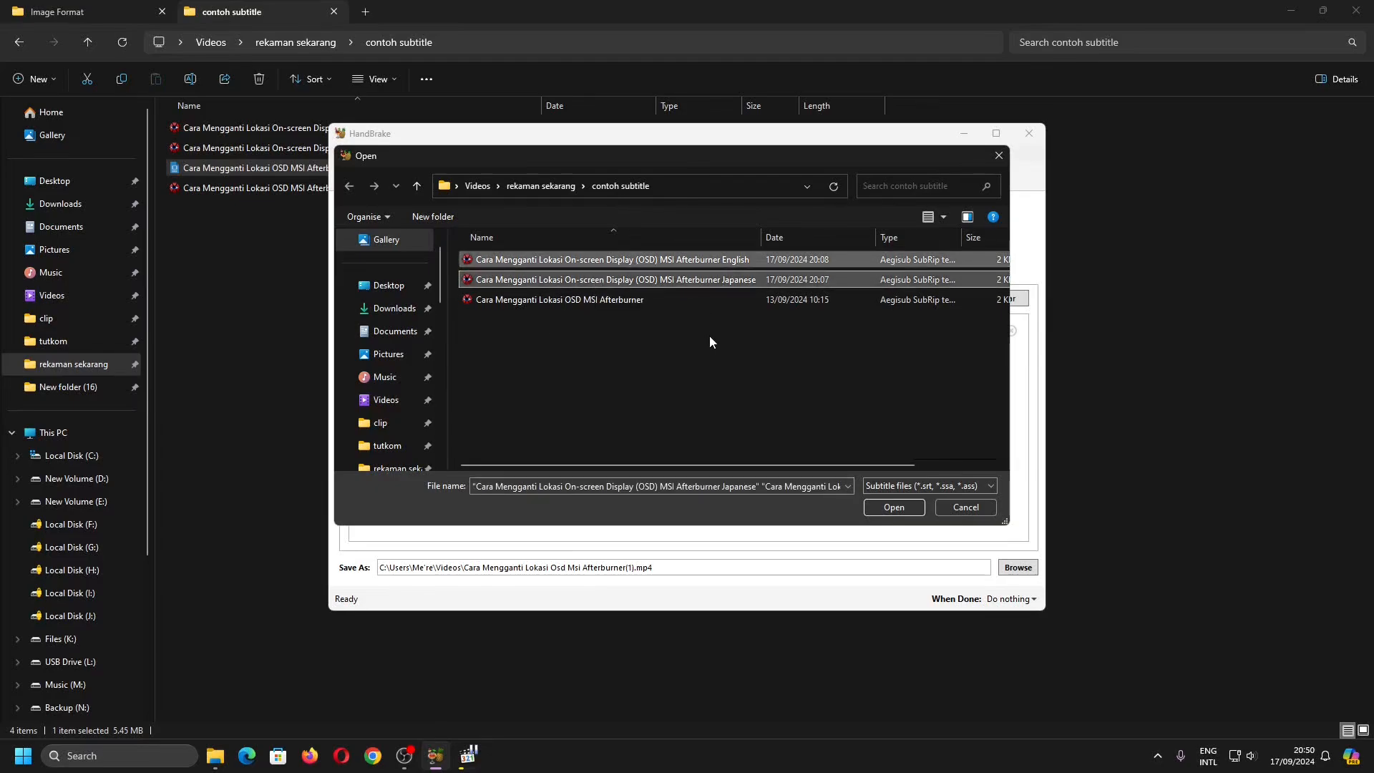
left_click(724, 299, "ctrl")
left_click(879, 507)
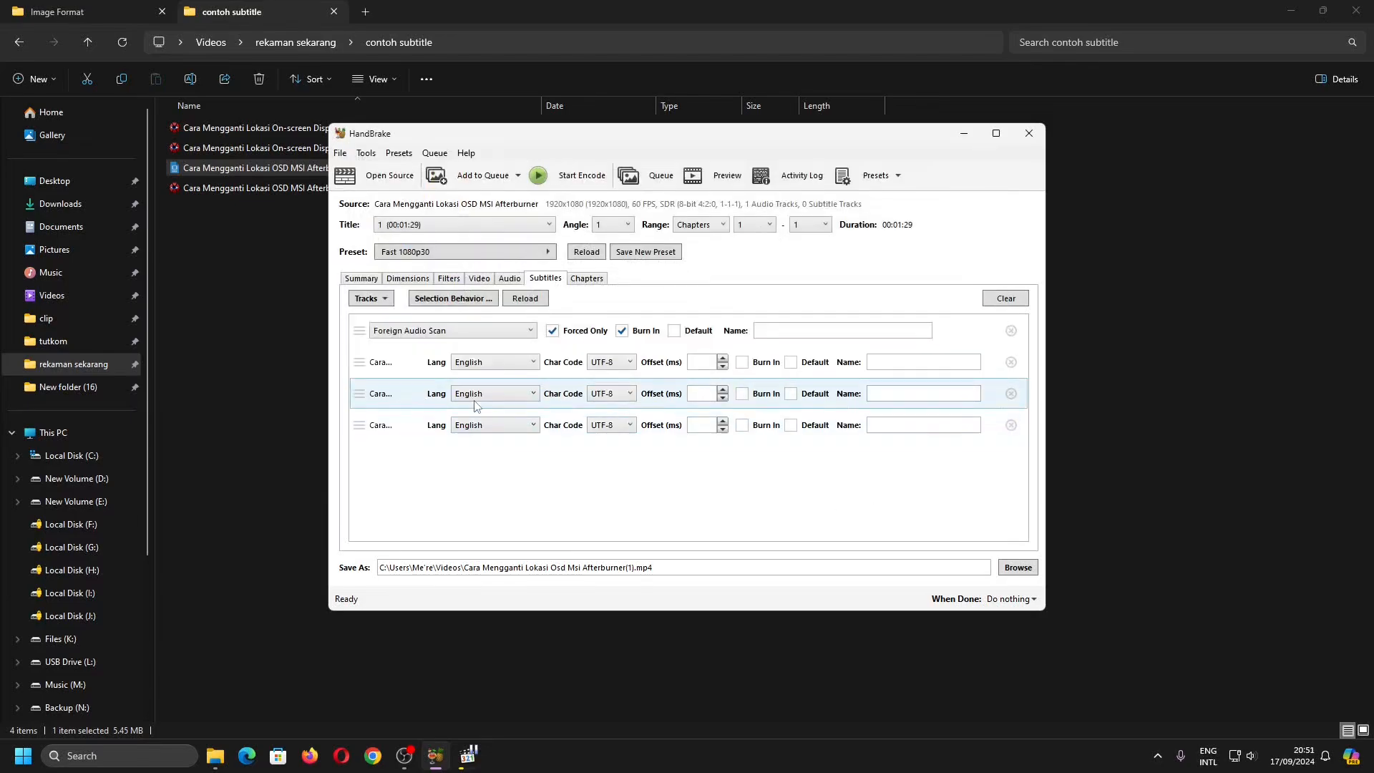
- Maximise the HandBrake window and set the Japanese subtitle track's language to Japanese
left_click(996, 133)
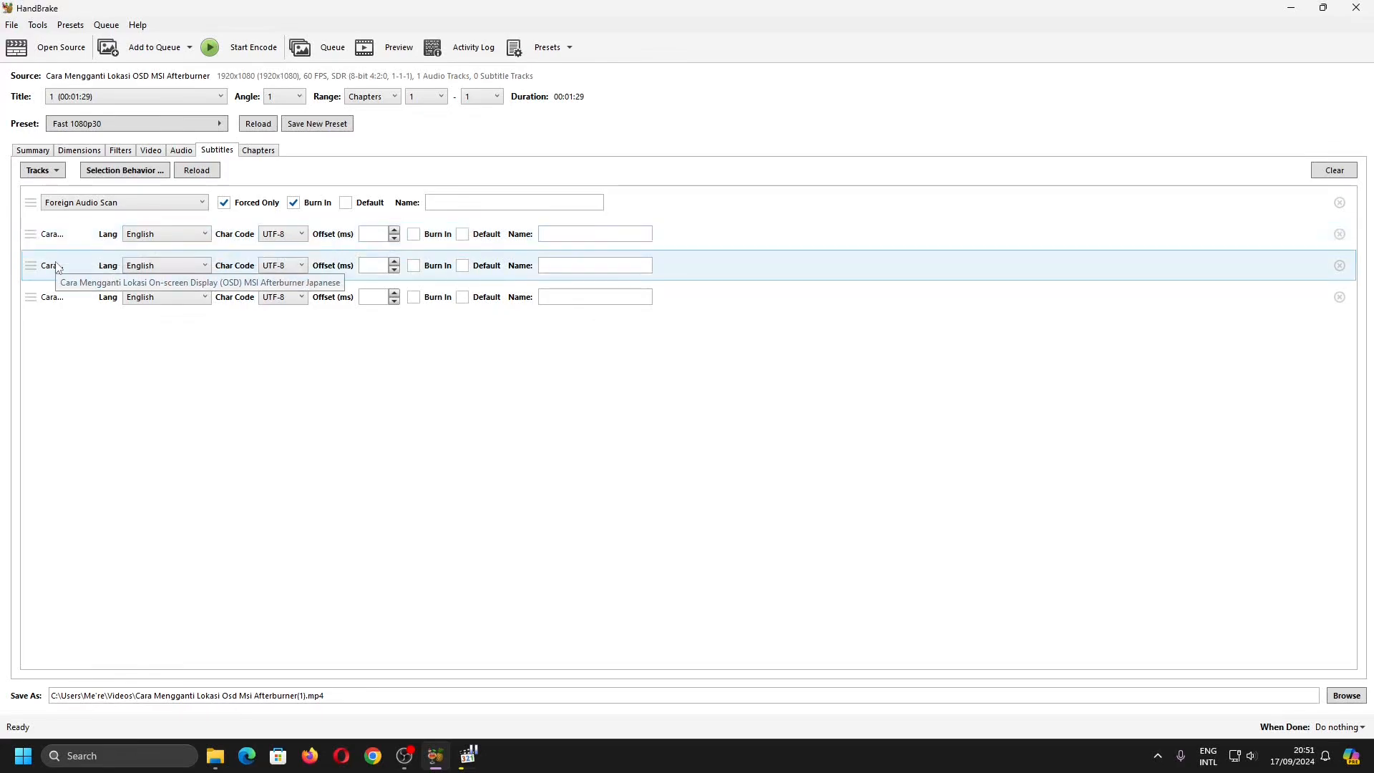
left_click(189, 268)
scroll(215, 415, "down", 8)
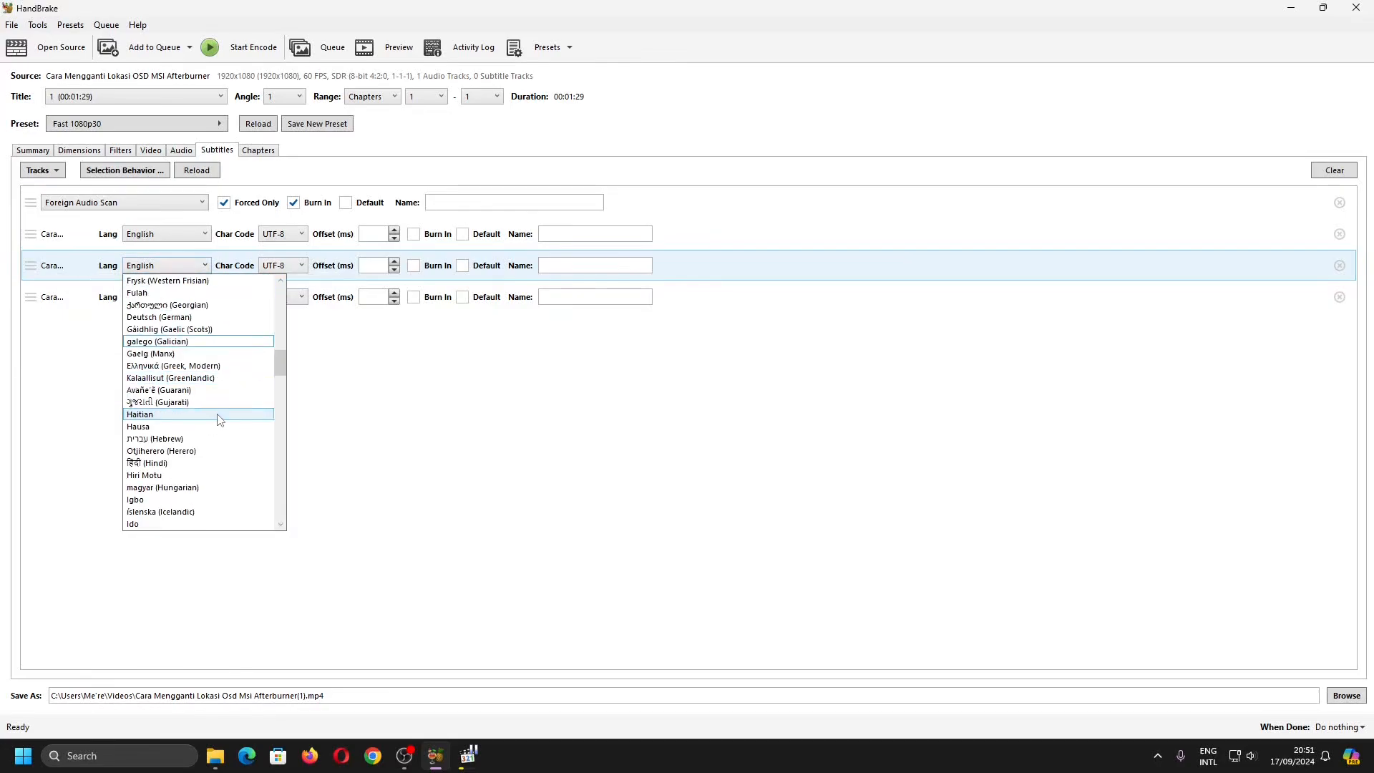
left_click(164, 451)
- Set the third imported subtitle track's language to Bahasa Indonesia (Indonesian)
left_click(159, 297)
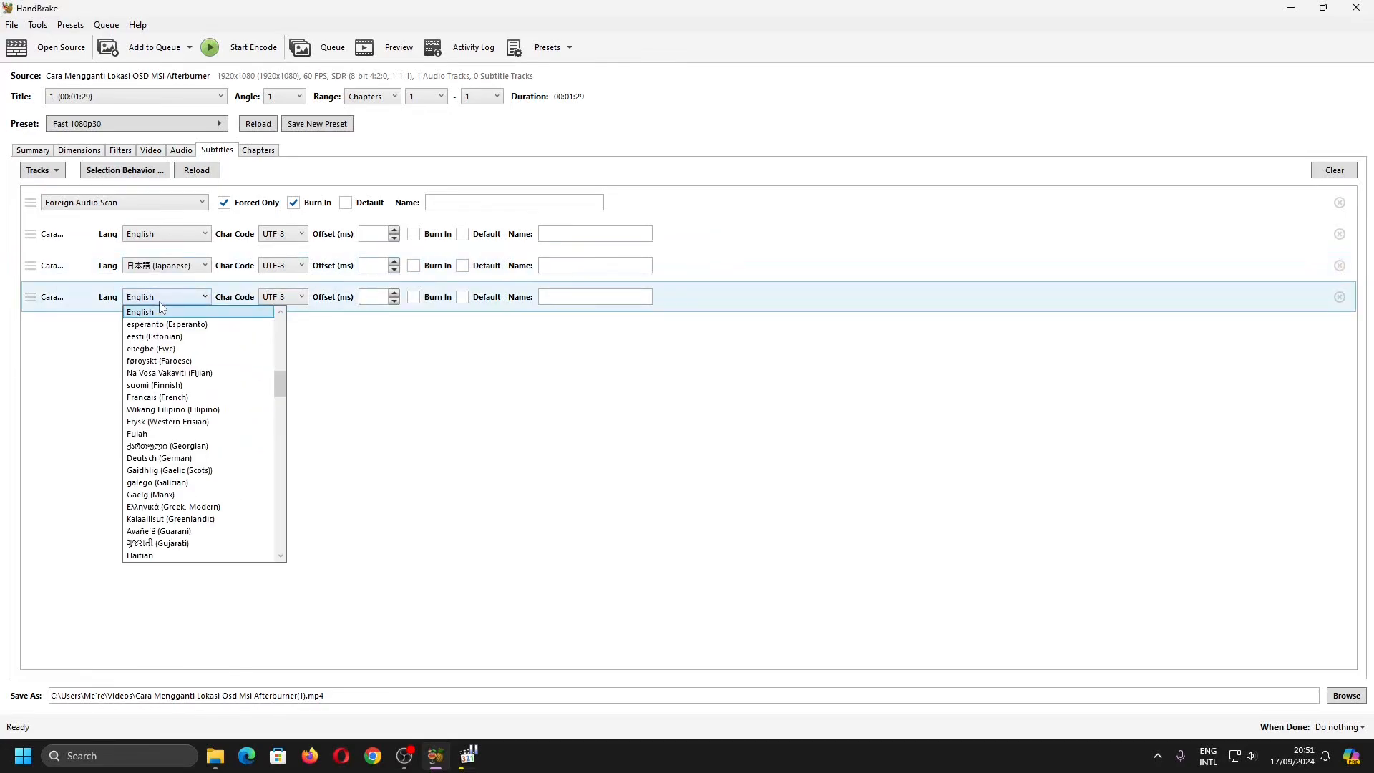
scroll(226, 406, "down", 2)
scroll(225, 406, "down", 6)
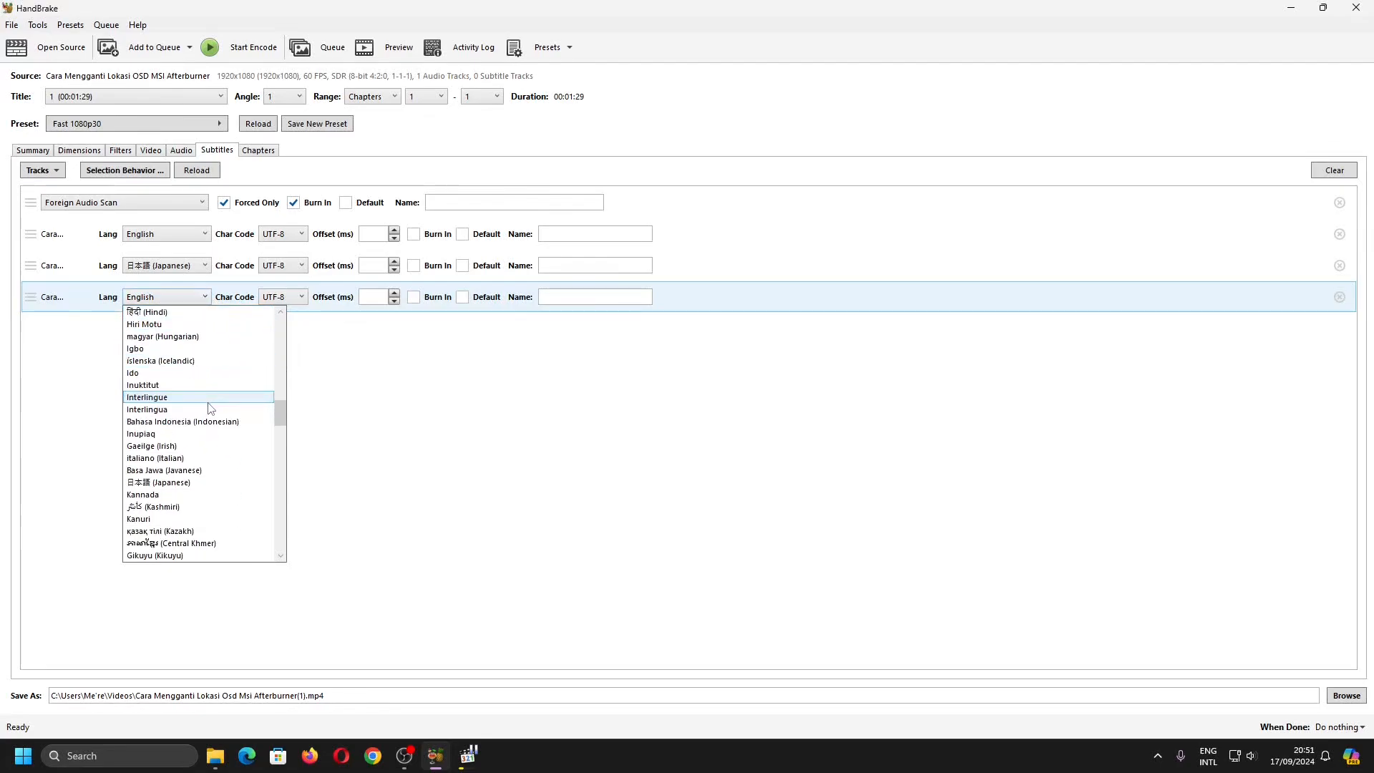
scroll(209, 415, "down", 1)
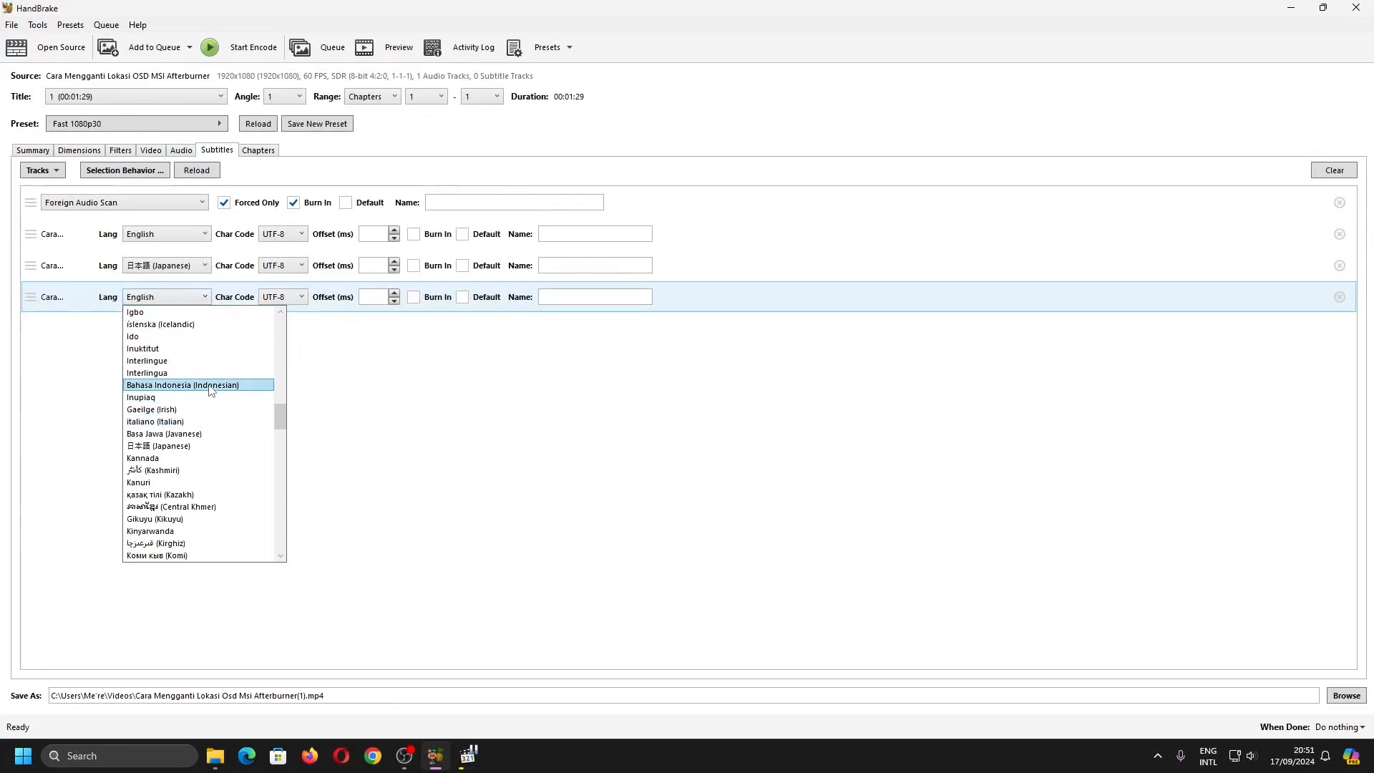
left_click(207, 385)
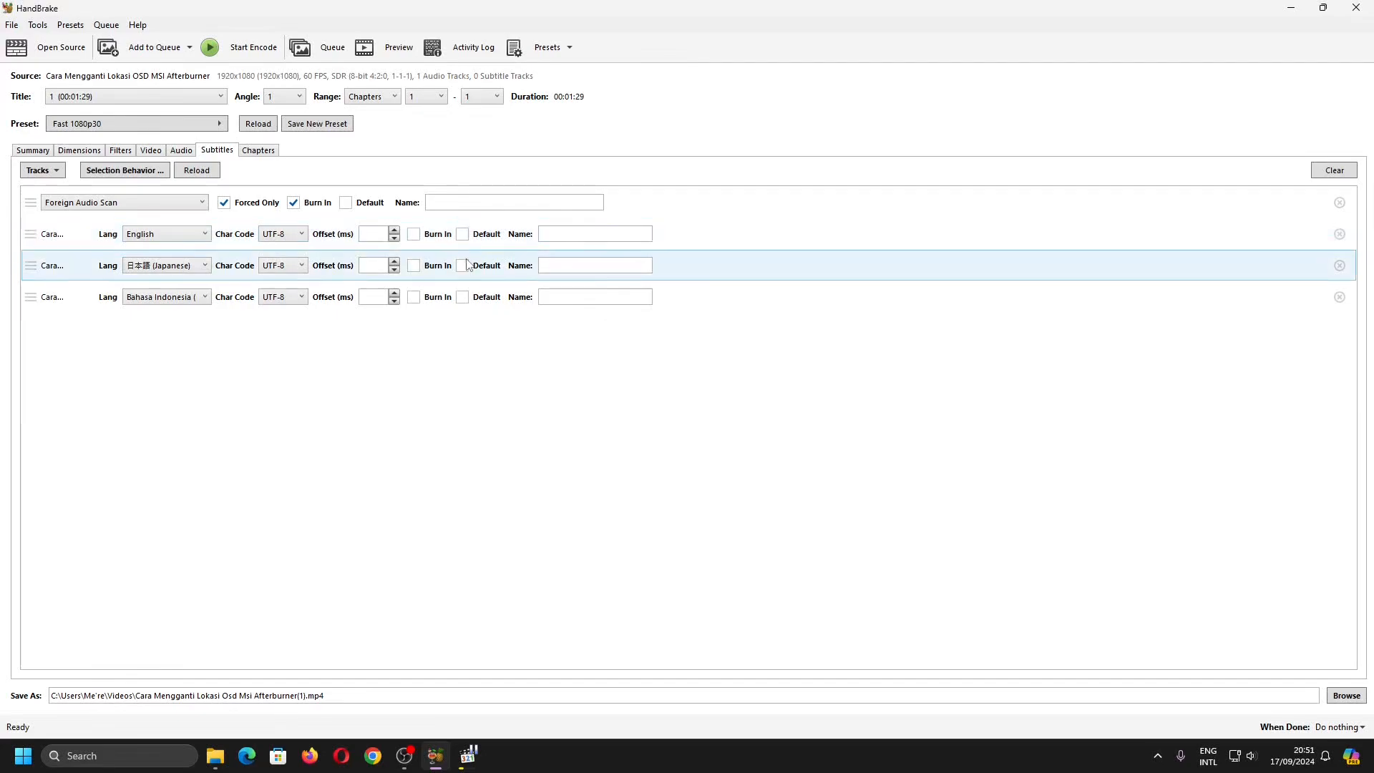
left_click(470, 300)
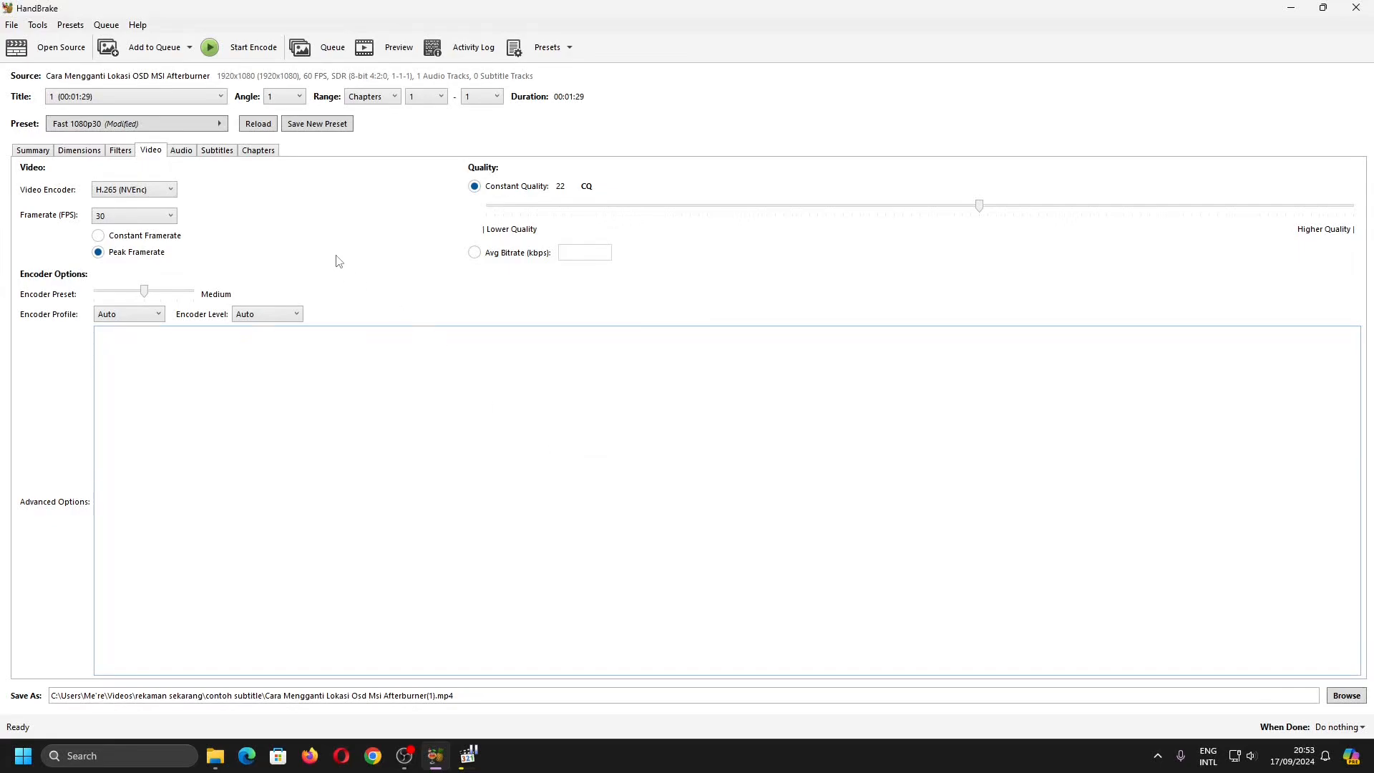
- Start encoding the video with the imported subtitles and review the subtitle track list
left_click(246, 48)
left_click(217, 150)
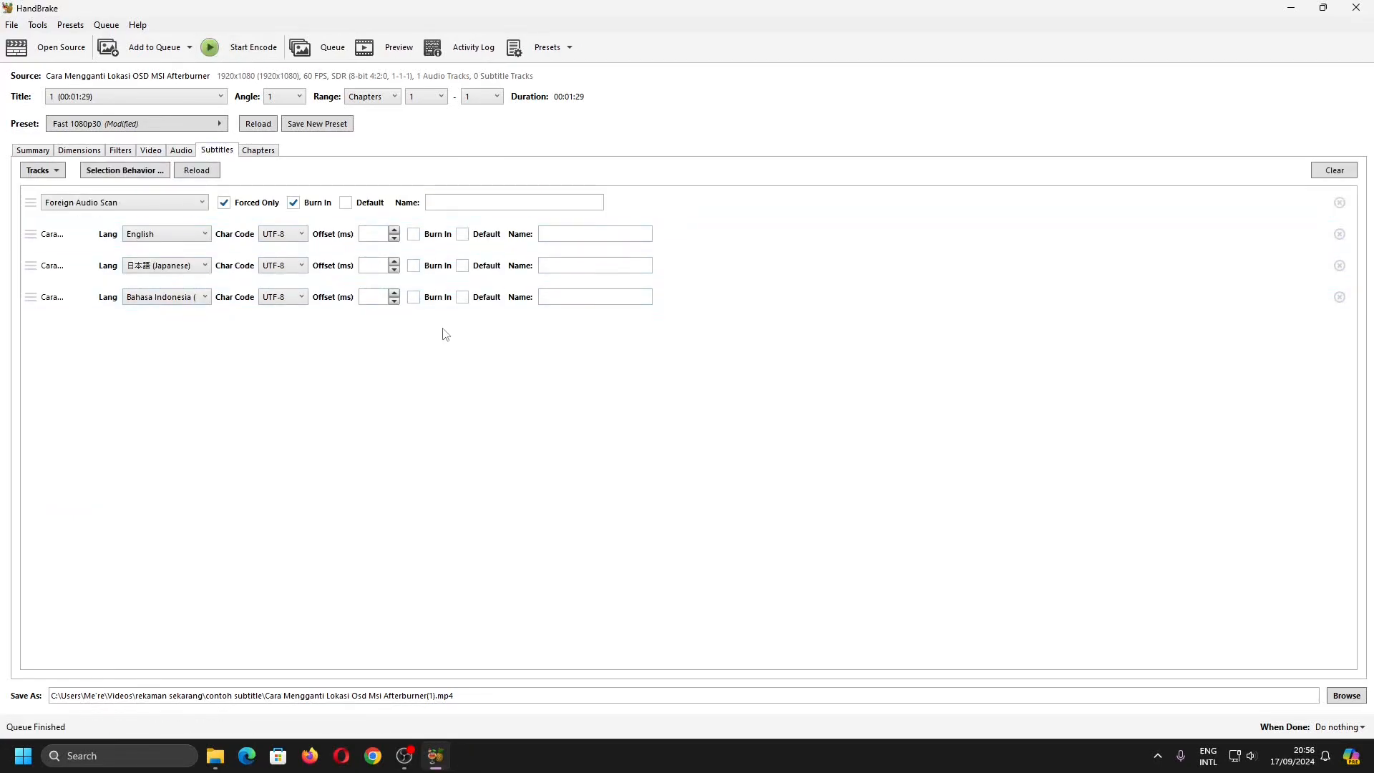
- Make the Indonesian subtitle track the default and encode the video, overwriting the existing output file
left_click(463, 297)
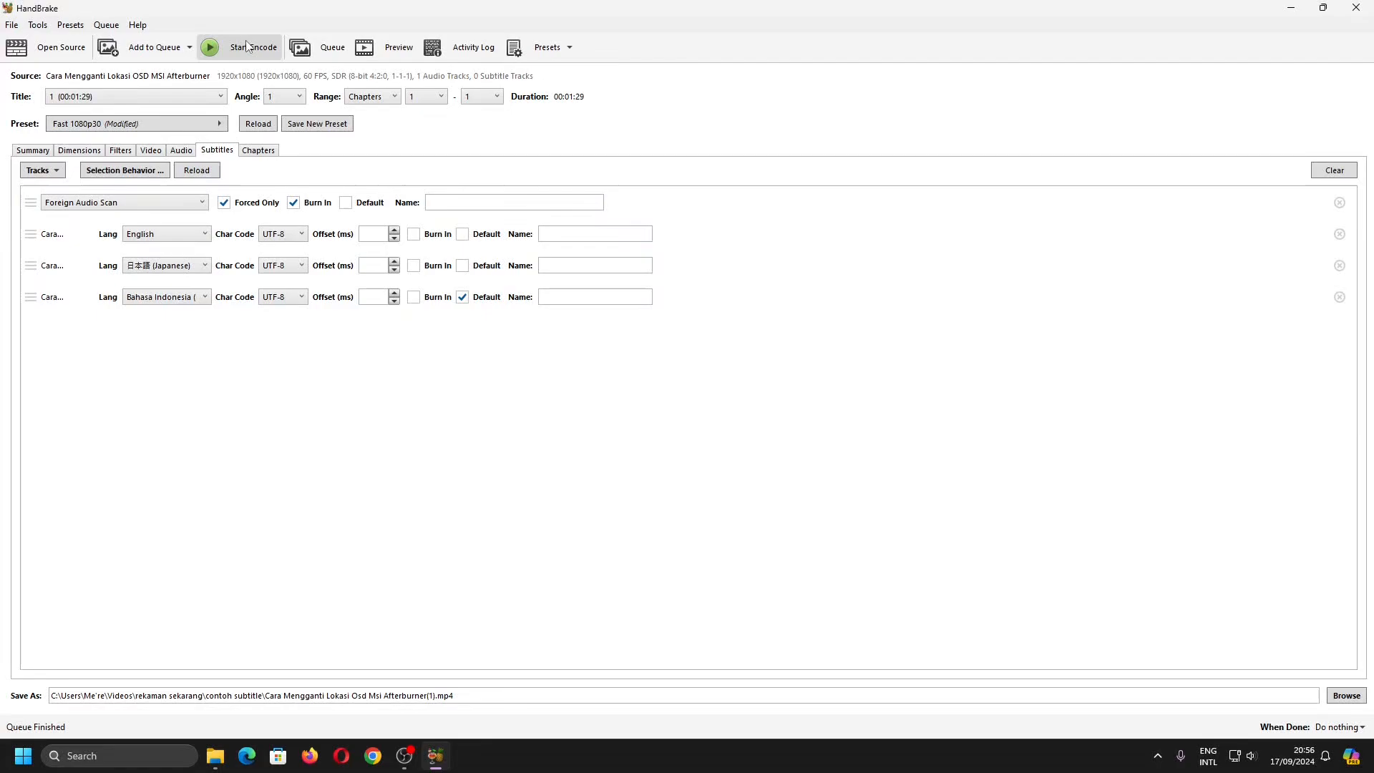
left_click(247, 47)
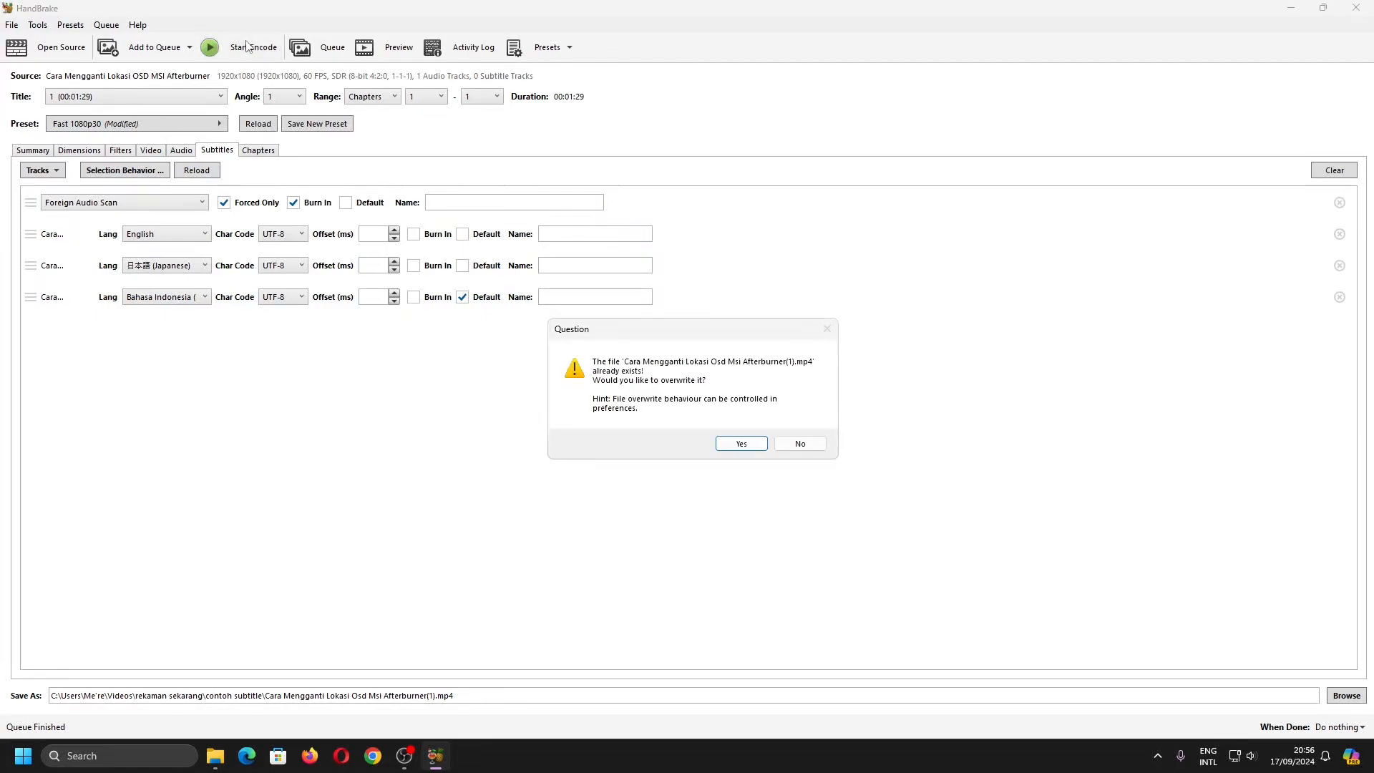
left_click(731, 445)
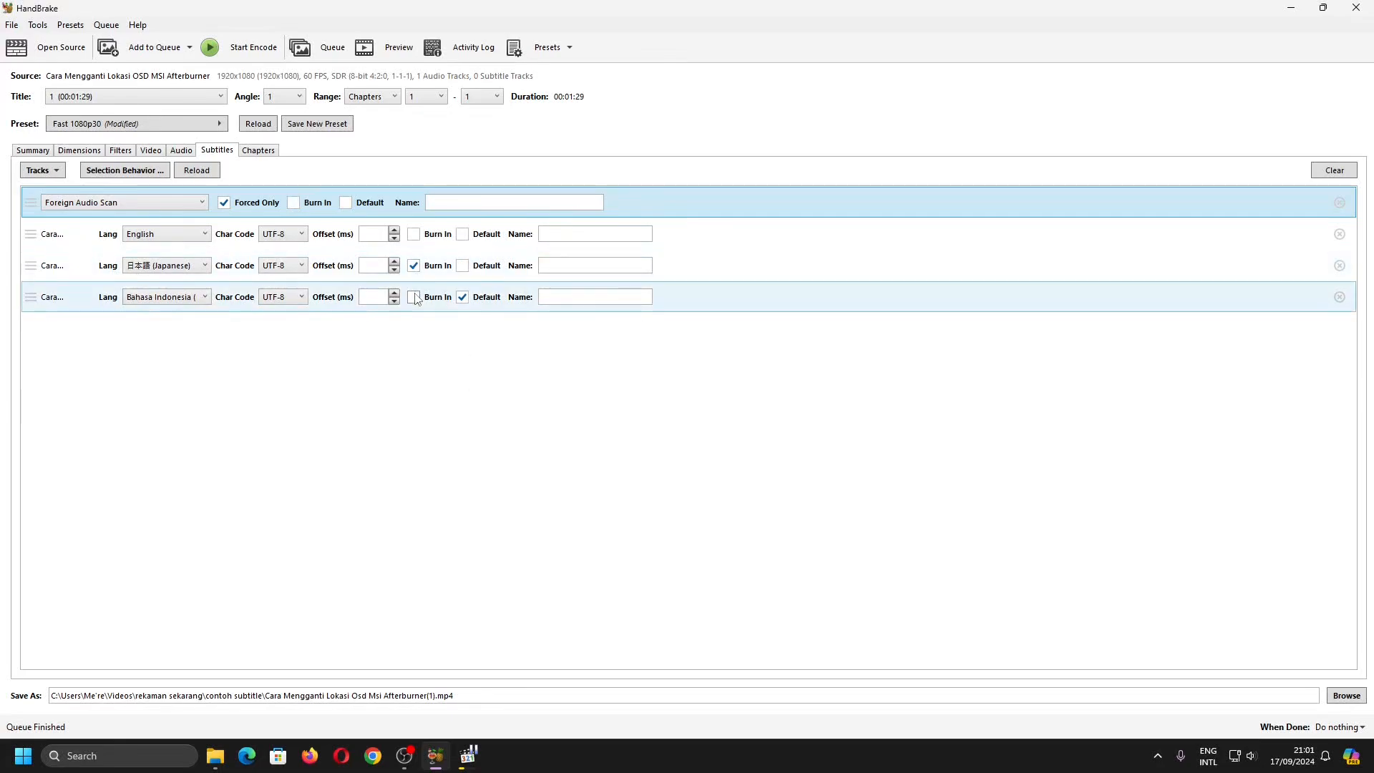
- Encode the video with Japanese subtitles burned in and the English track as default, overwriting the existing output file
left_click(262, 50)
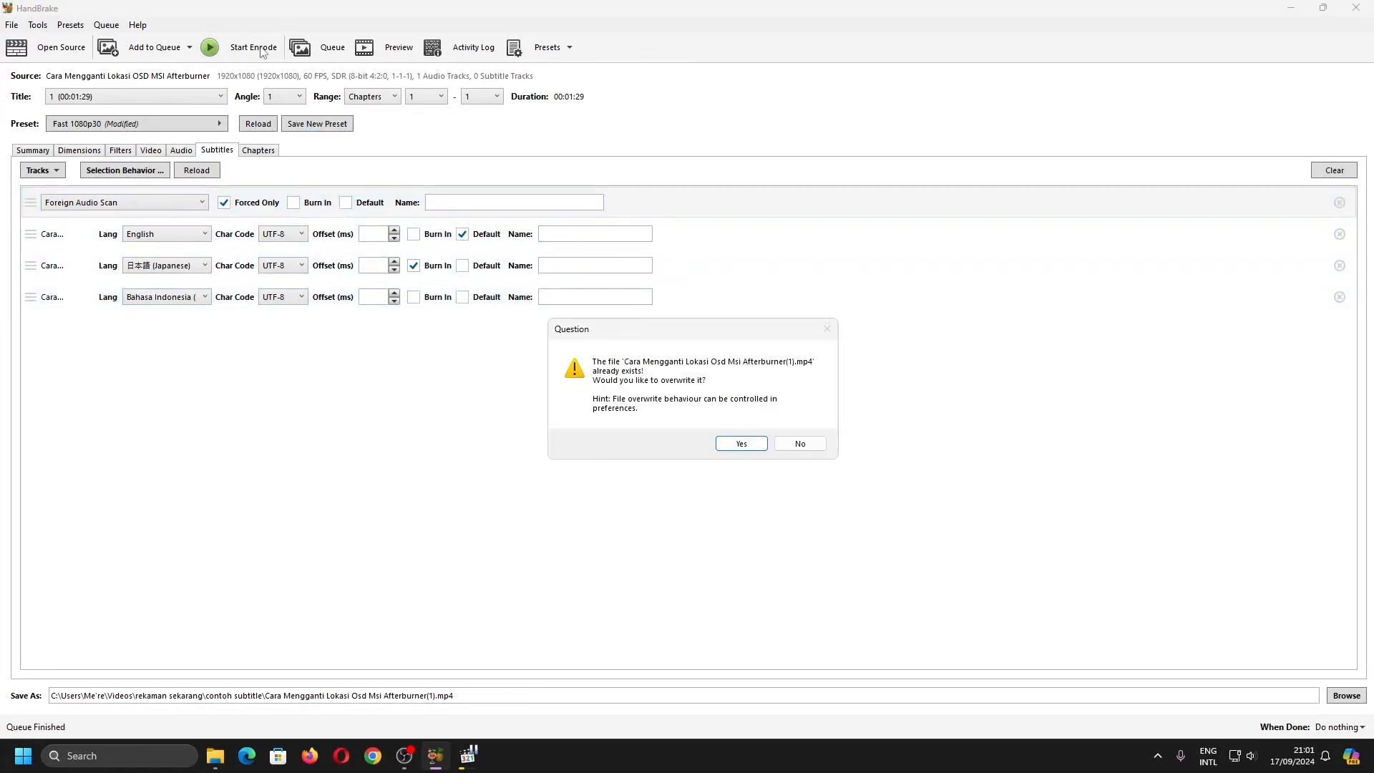
left_click(723, 442)
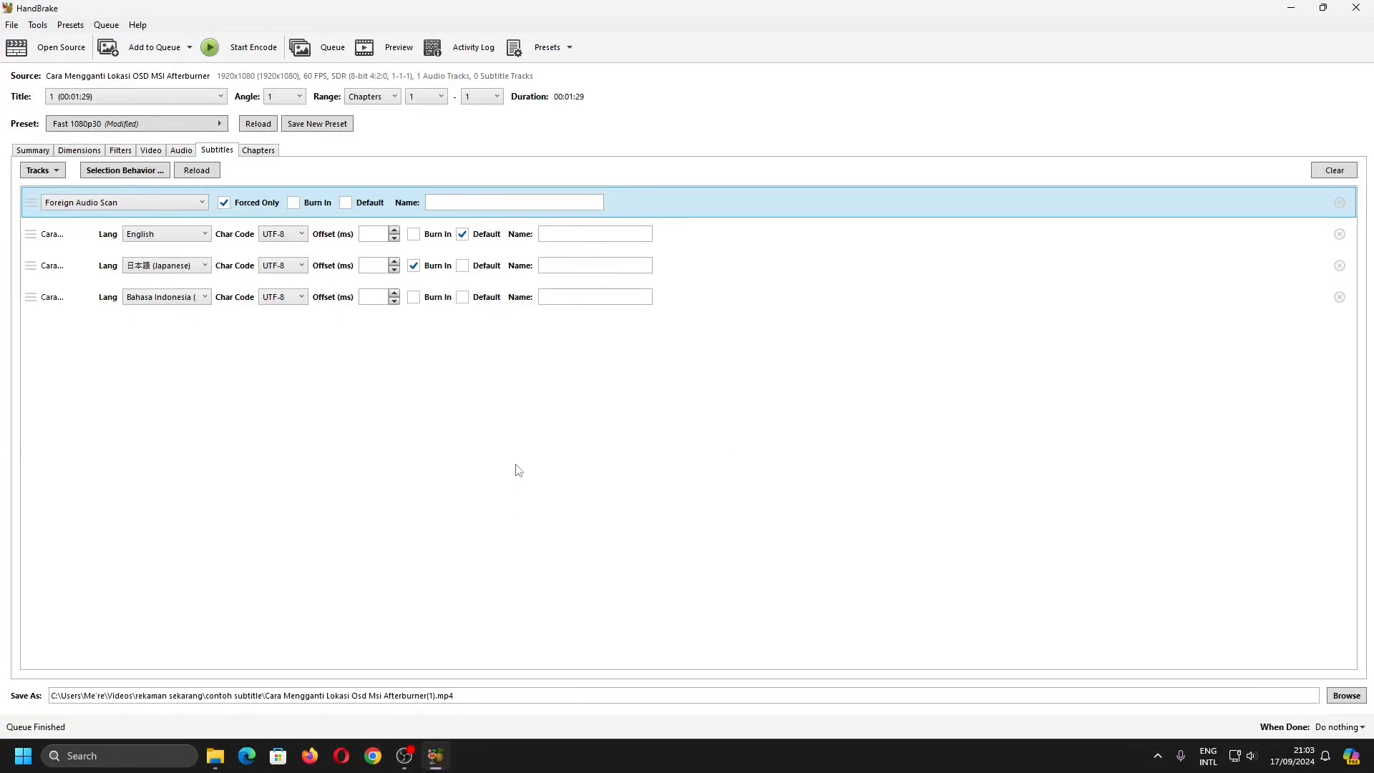
- Play the encoded "Cara Mengganti Lokasi Osd Msi Afterburner(1)" video from the contoh subtitle folder, skip to about 00:30 and select No subtitles
left_click(215, 756)
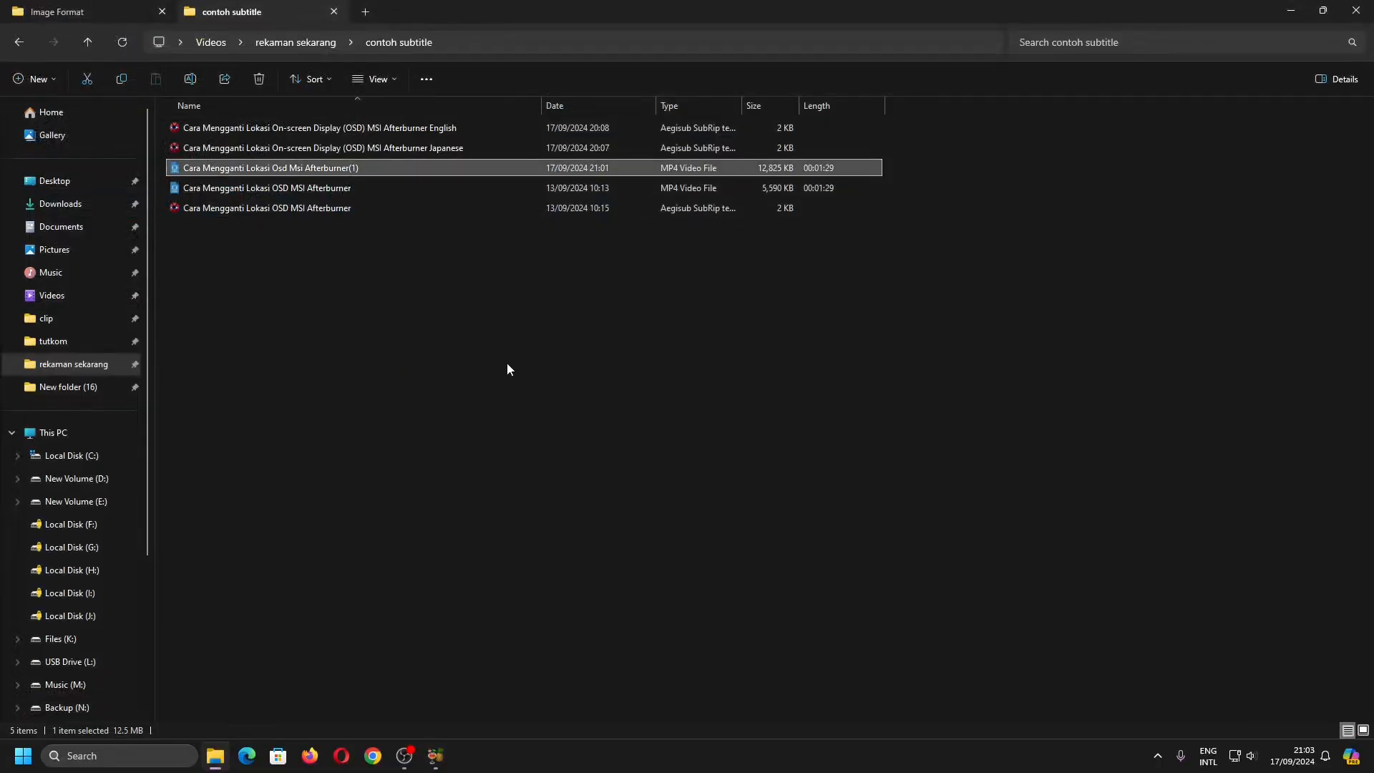
double_click(390, 167)
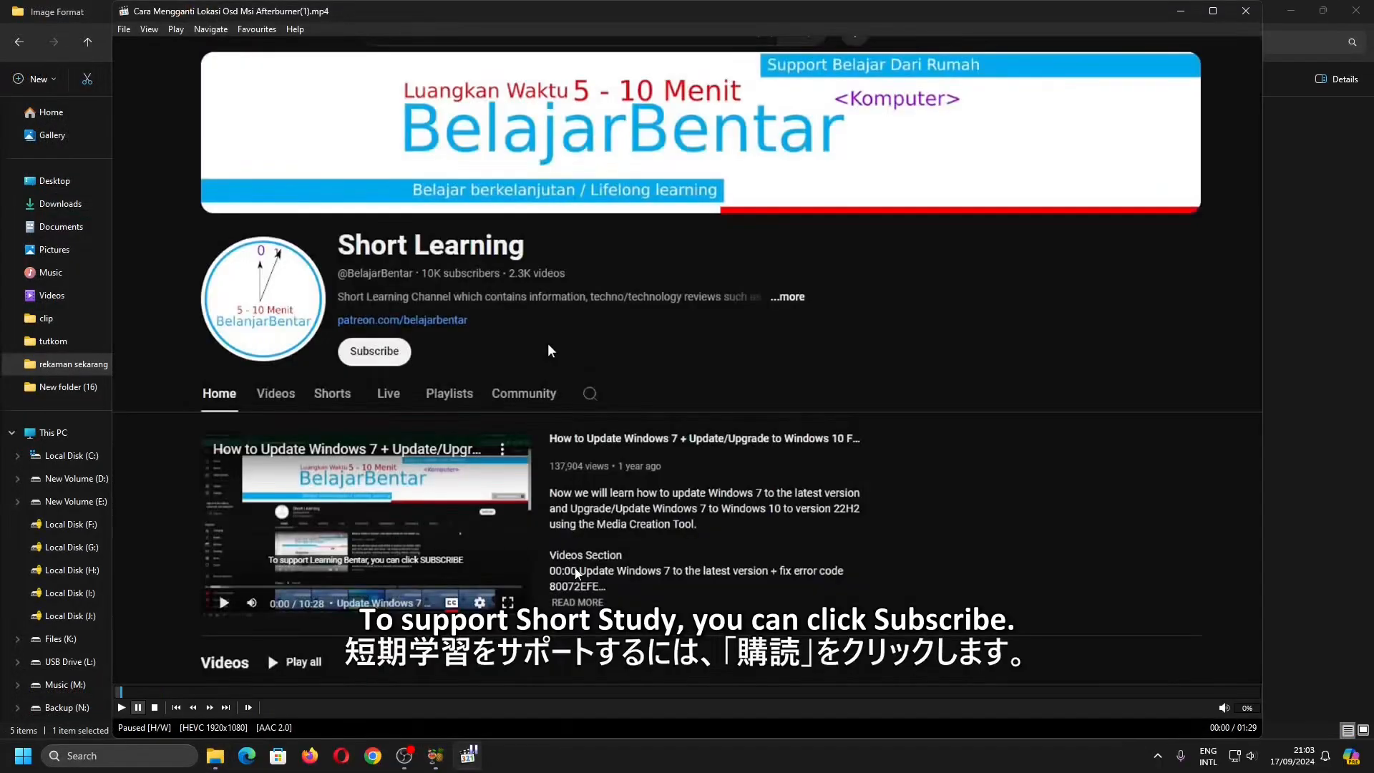
left_click(552, 692)
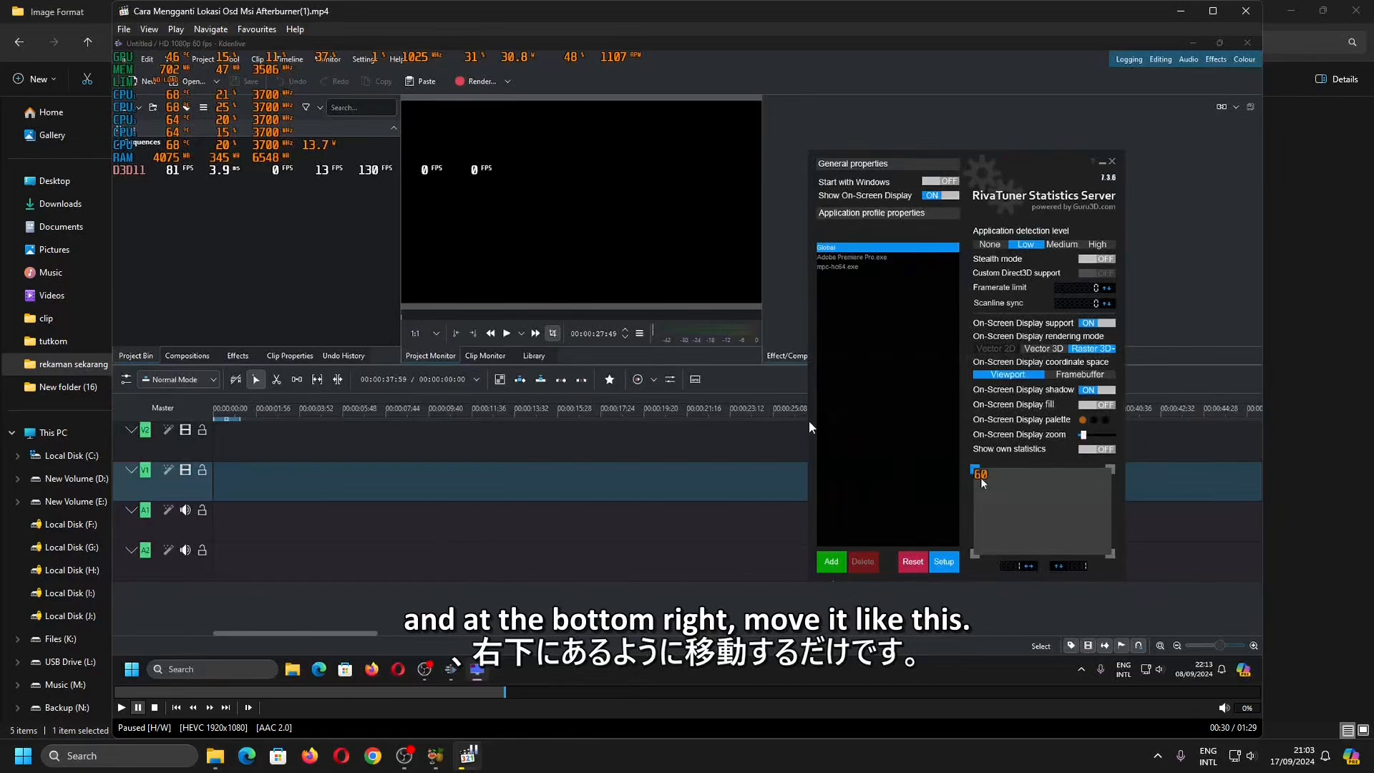
right_click(475, 413)
mouse_move(572, 259)
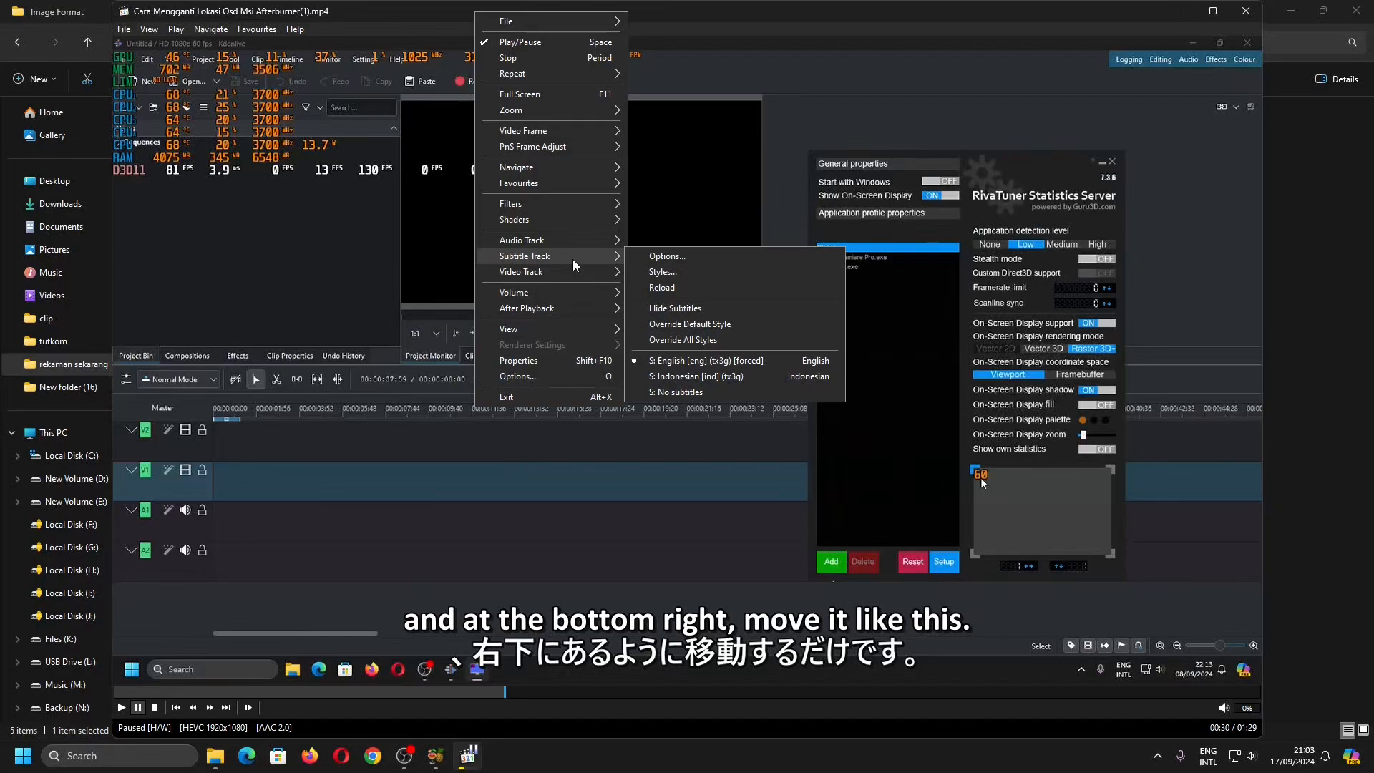
left_click(732, 392)
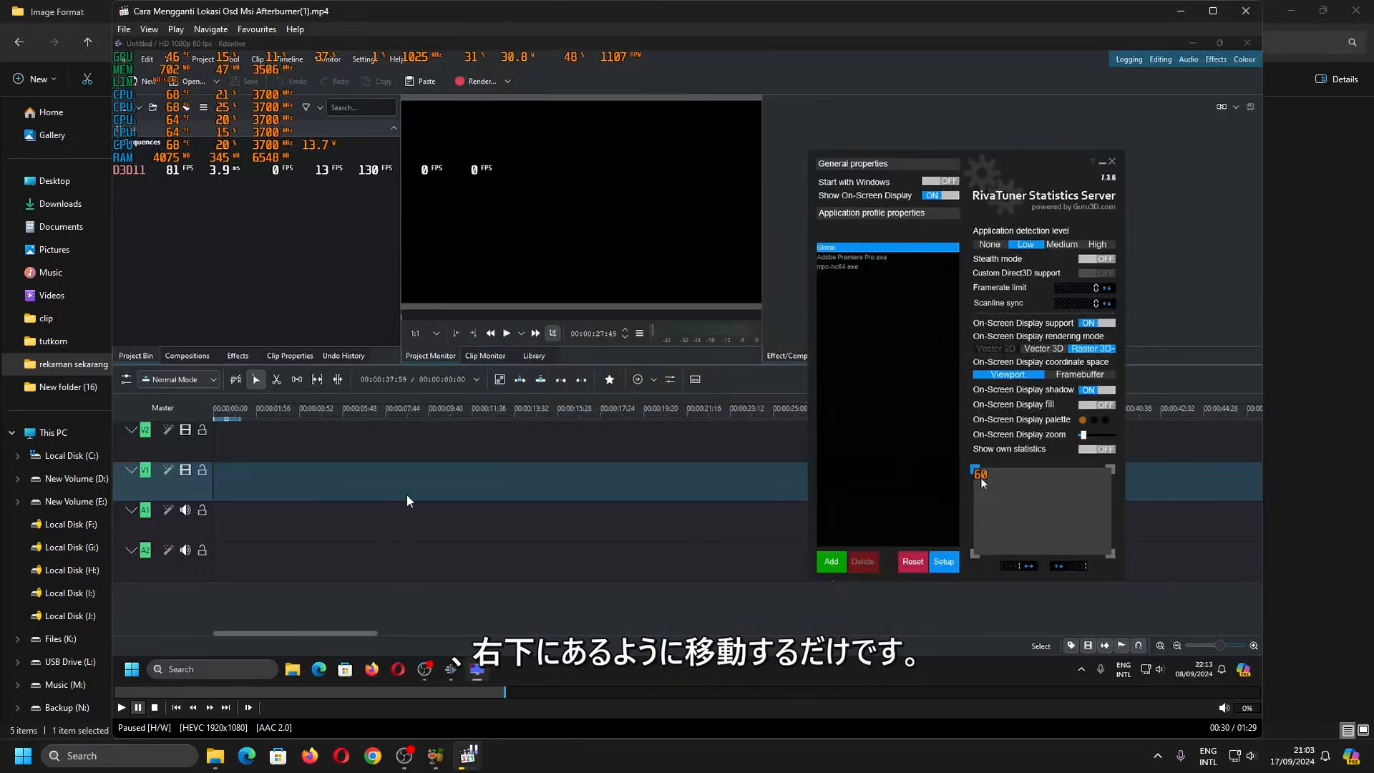